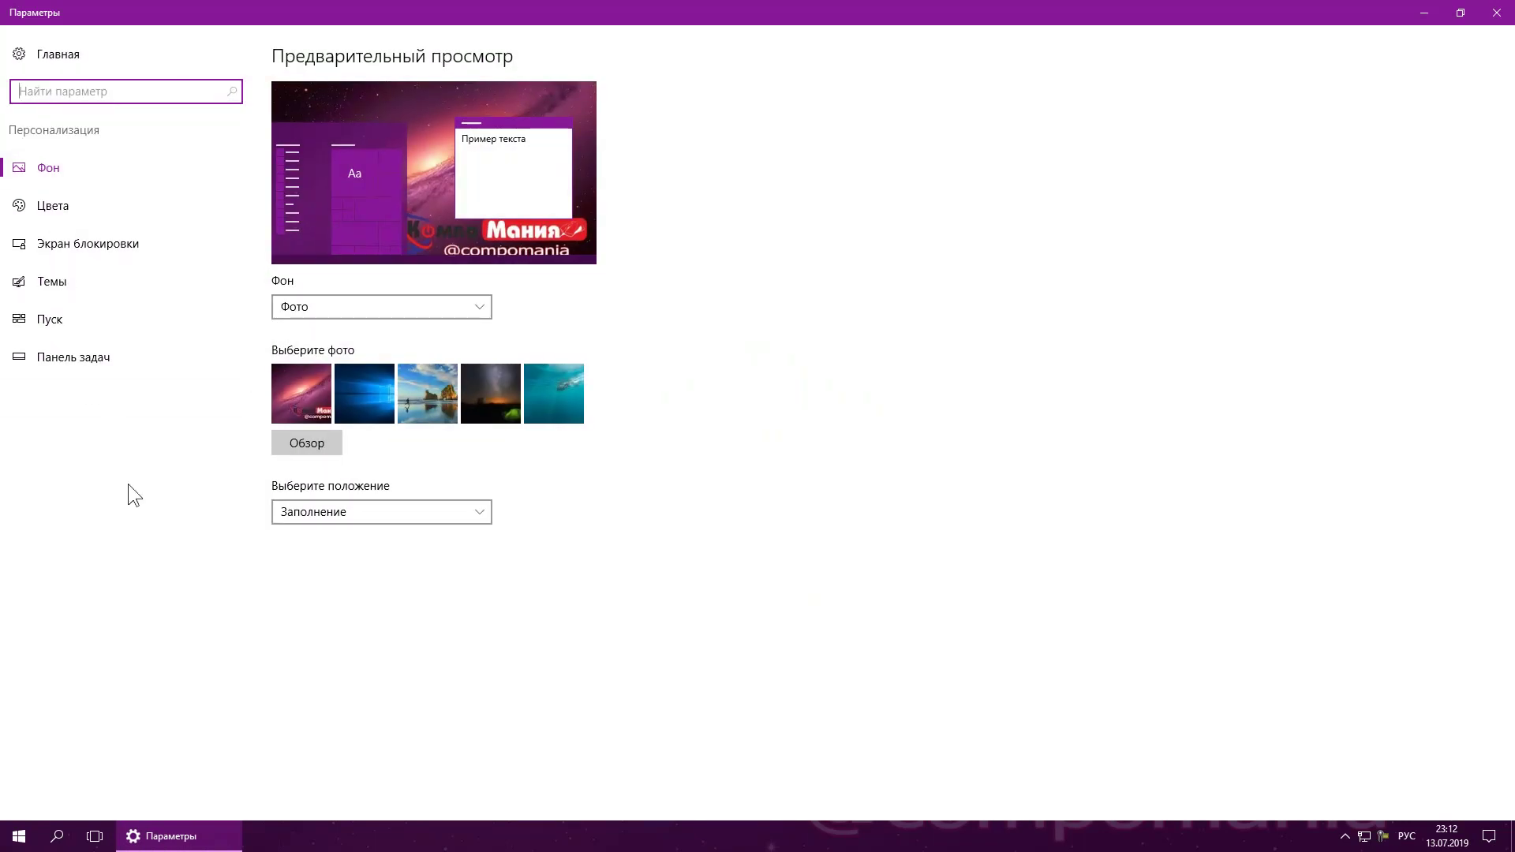
Open the taskbar settings page from the taskbar on the desktop.
left_click(92, 353)
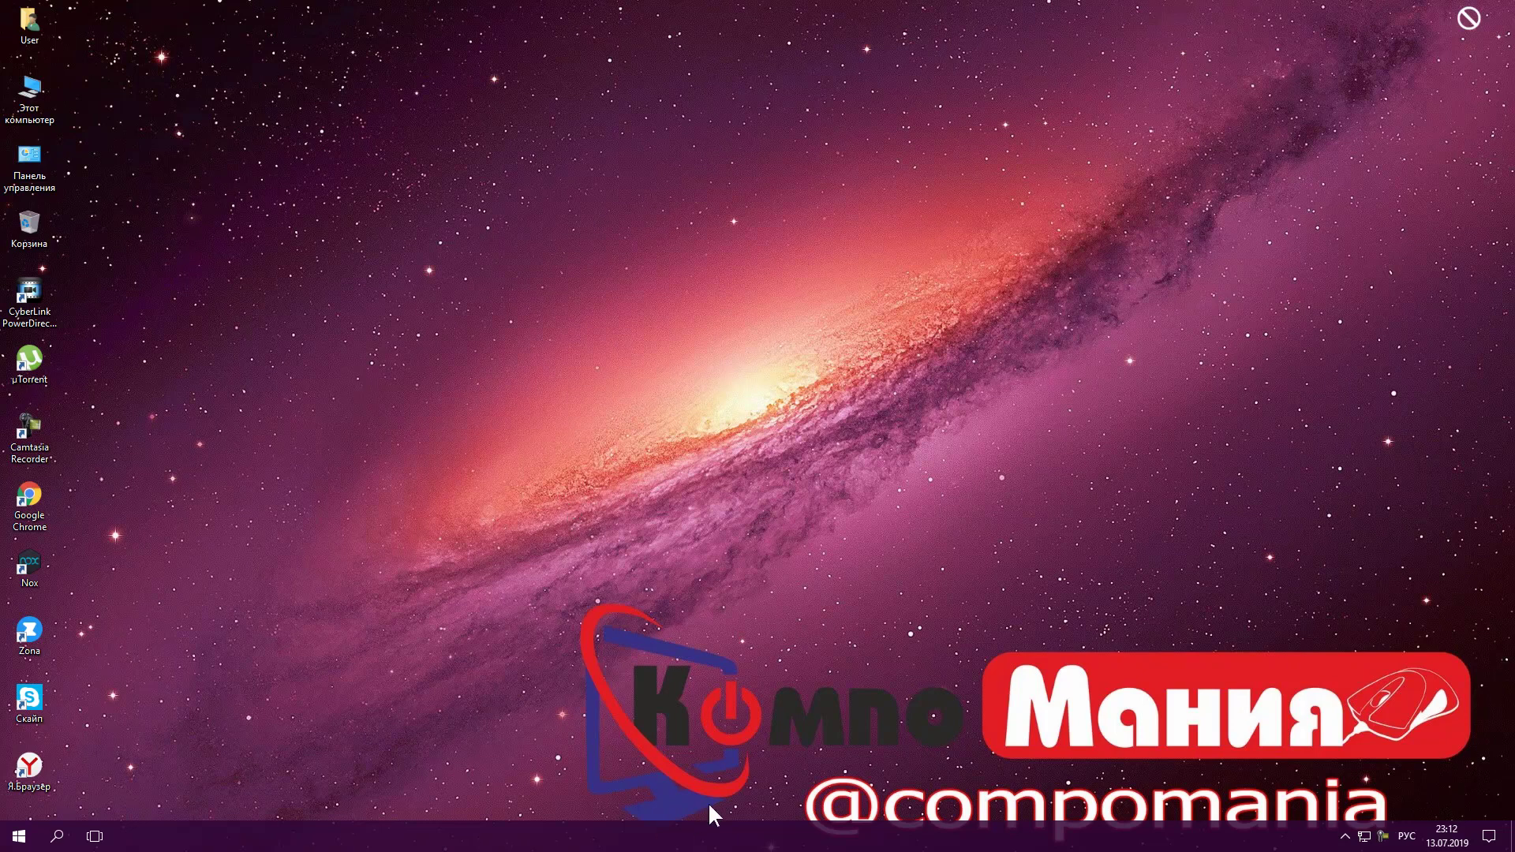
right_click(765, 839)
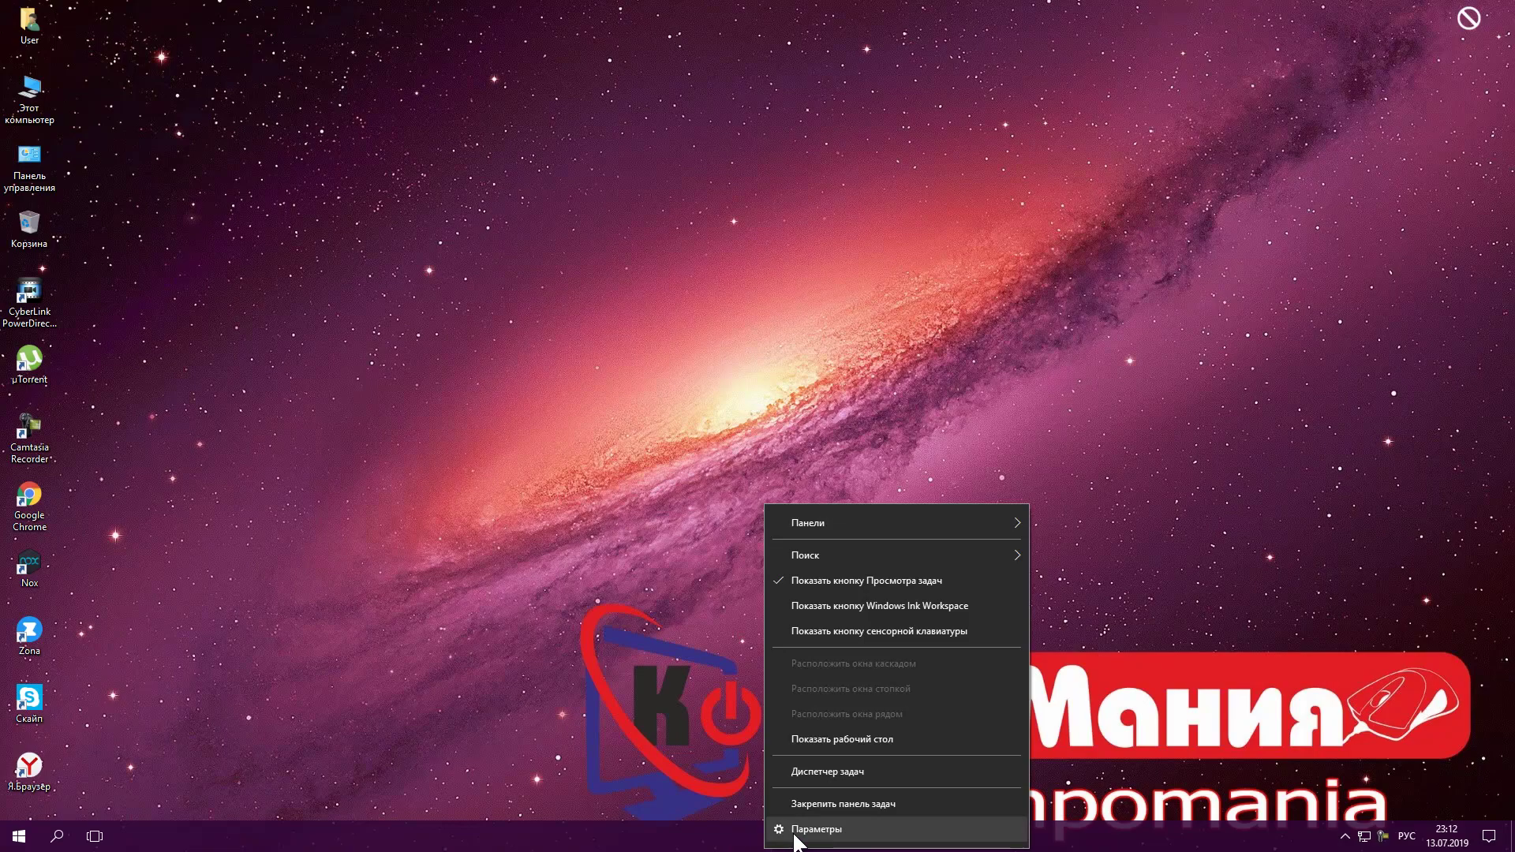
left_click(797, 837)
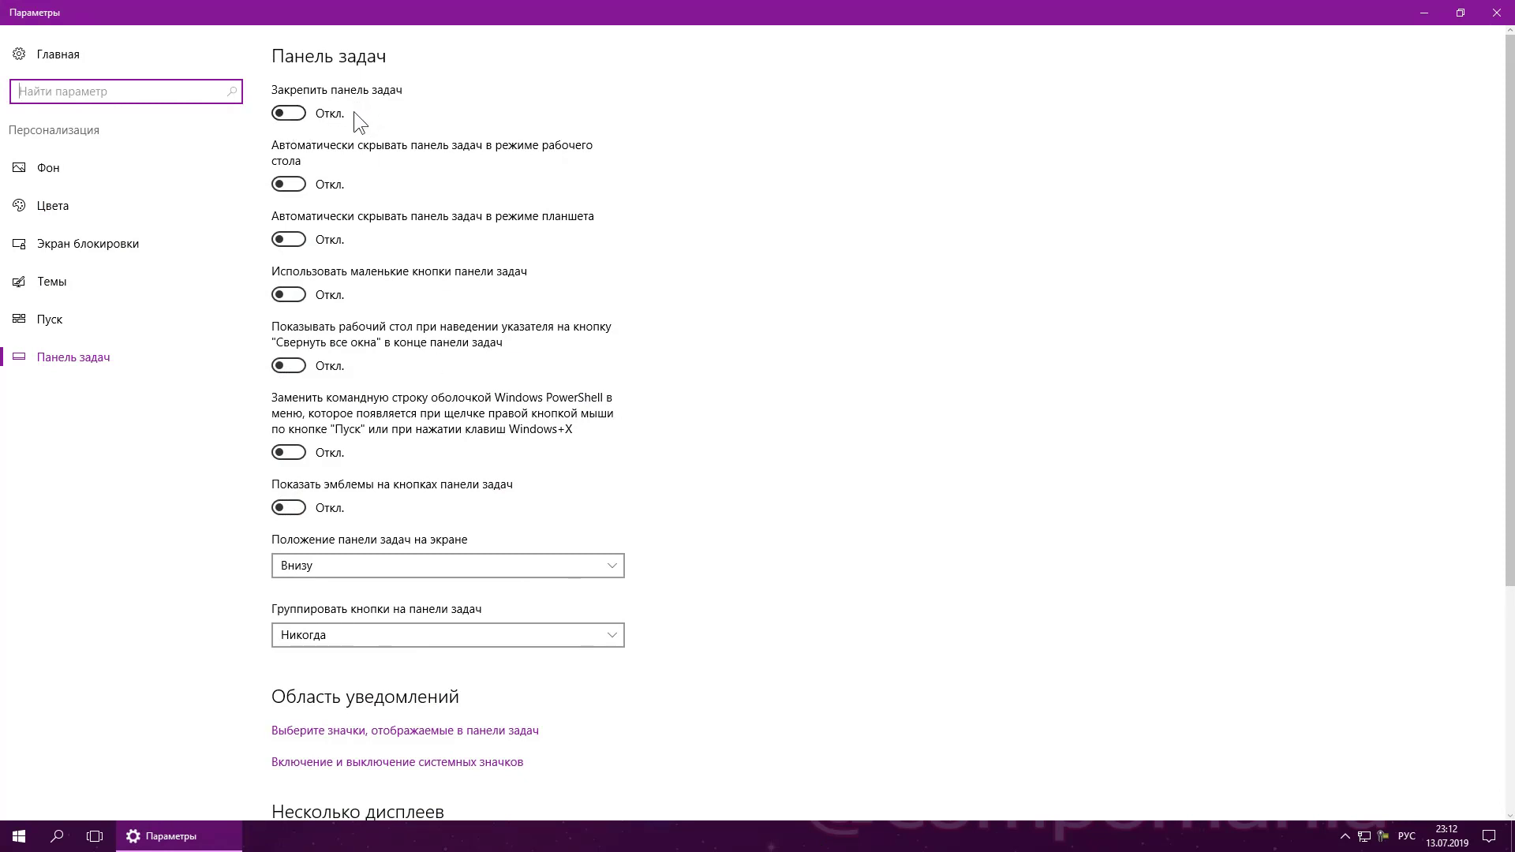
With the taskbar left unlocked, move it to the right edge of the desktop, across to the left edge and back to the bottom.
left_click(292, 114)
left_click(294, 113)
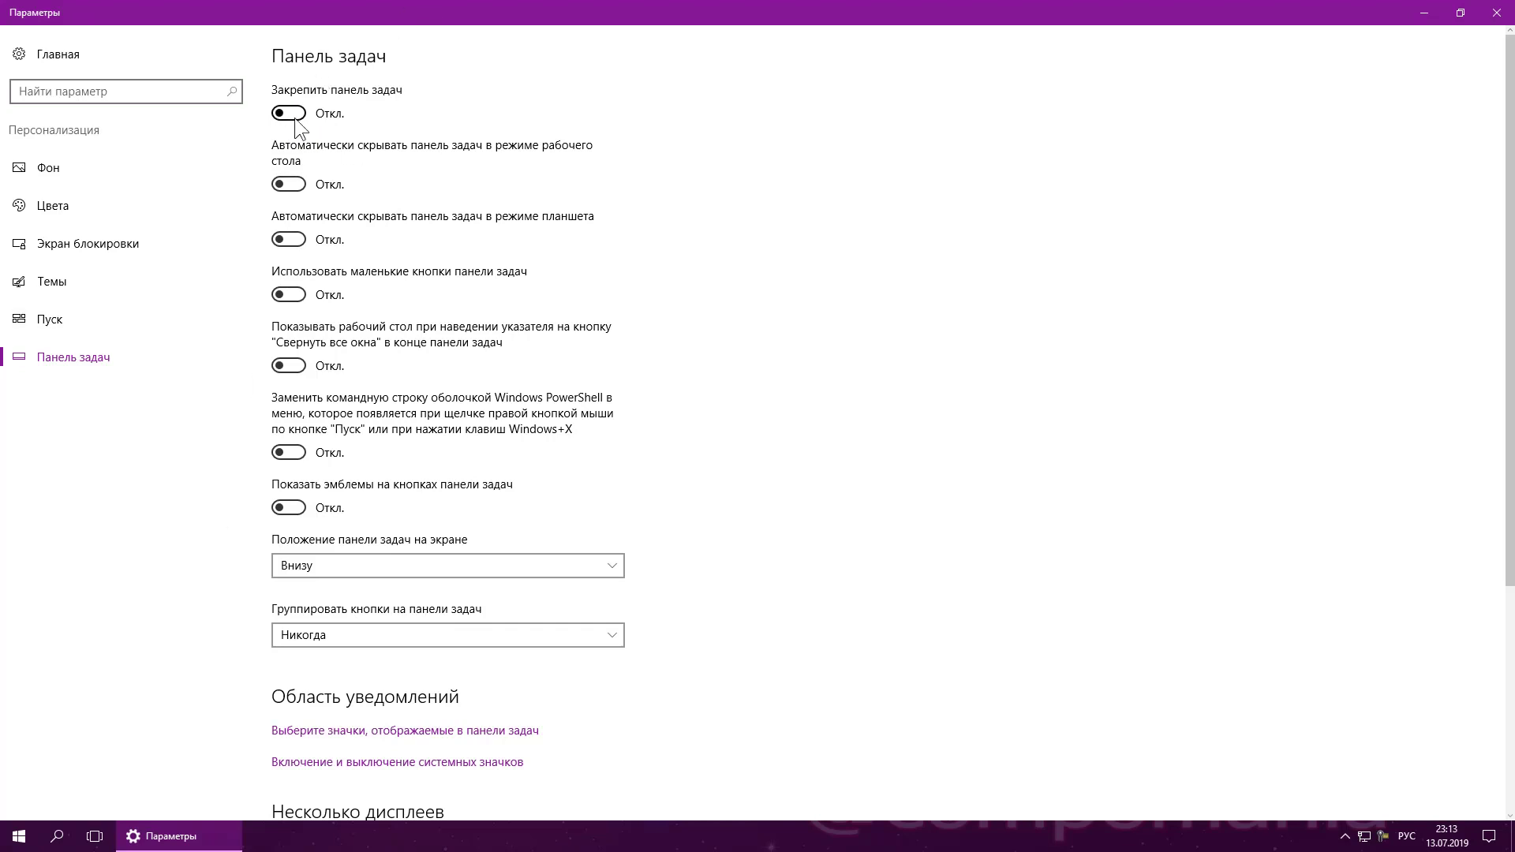
left_click(170, 837)
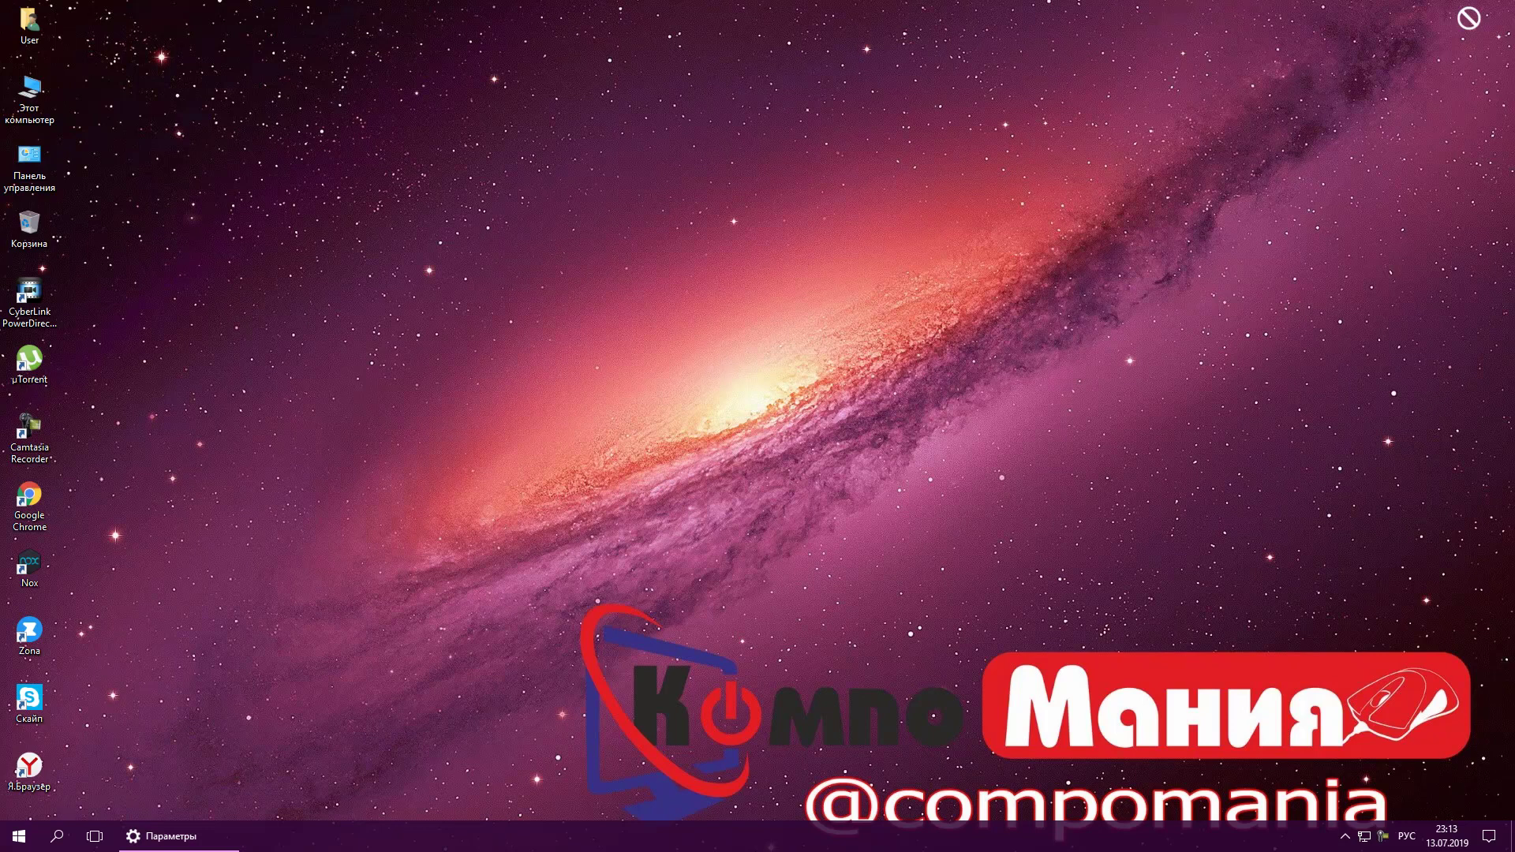
left_click_drag(762, 837, 1228, 295)
left_click_drag(1468, 410, 10, 379)
left_click_drag(4, 572, 623, 837)
Return to the taskbar settings and turn on locking of the taskbar.
right_click(789, 842)
left_click(836, 821)
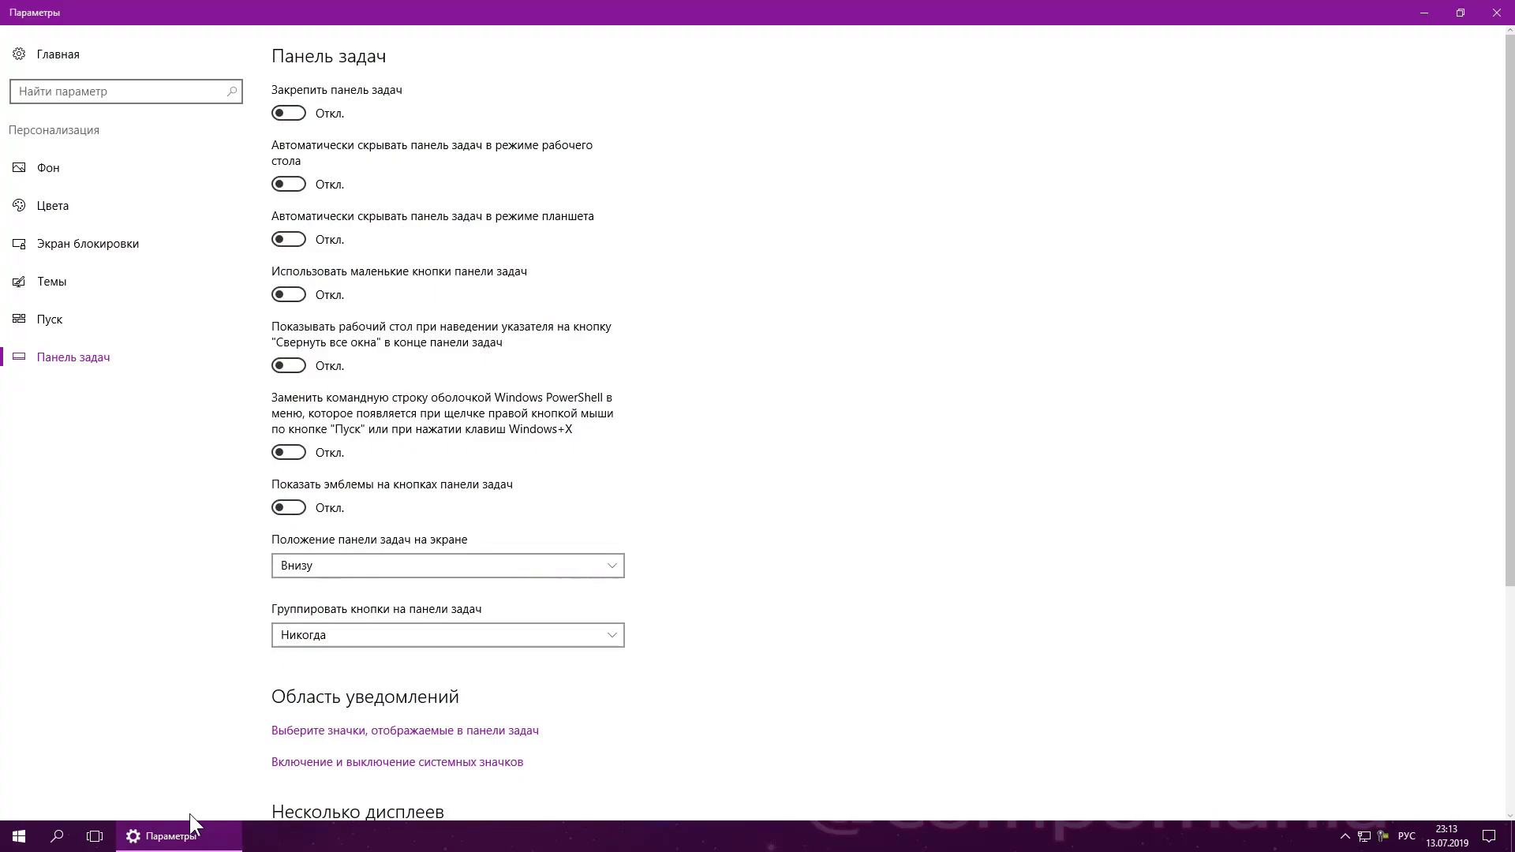
left_click(297, 112)
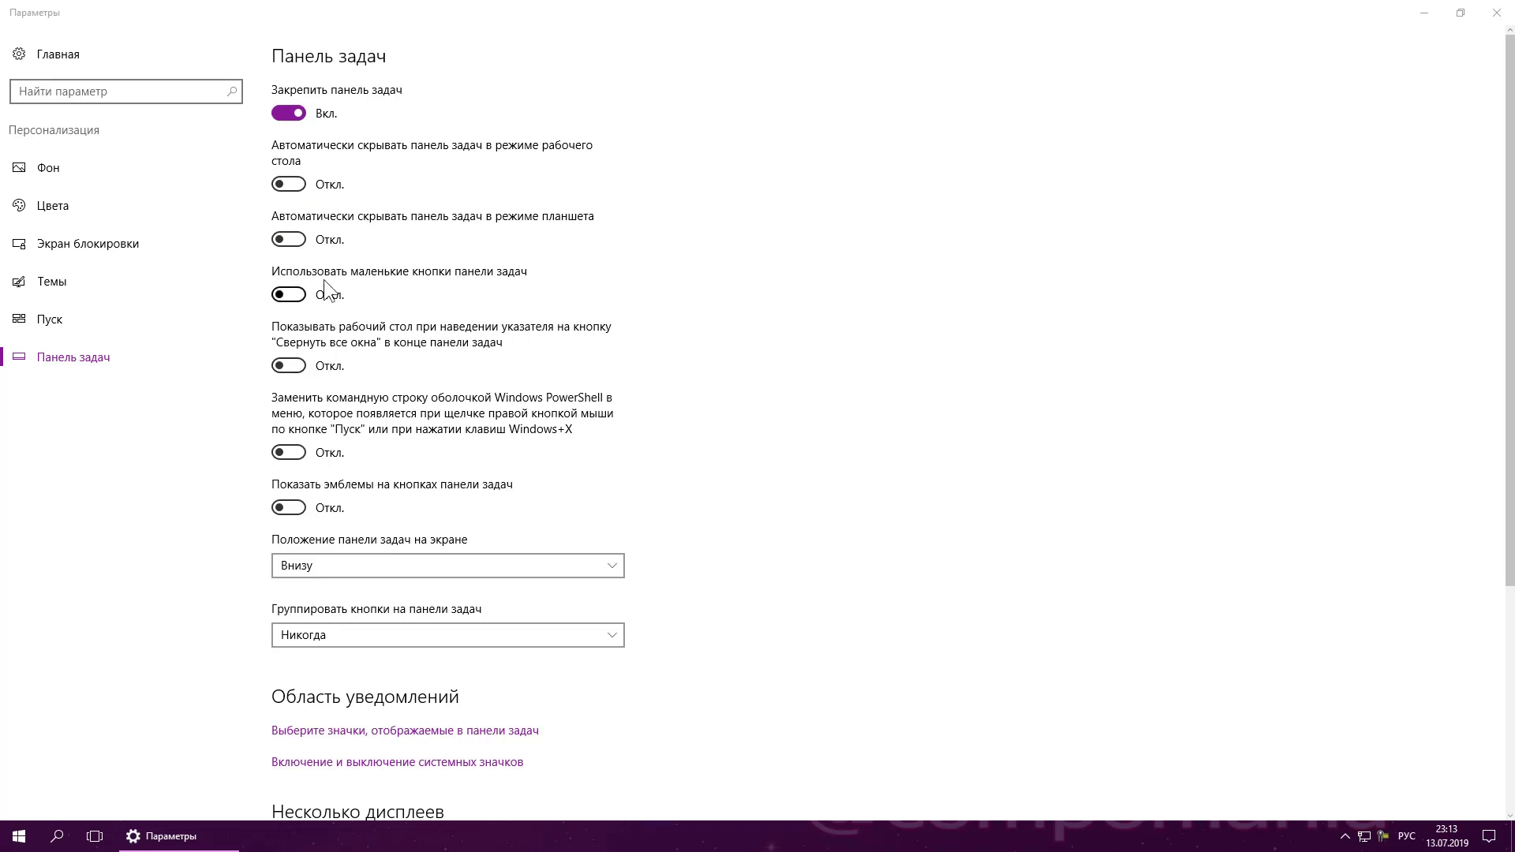
Turn on automatic taskbar hiding in desktop mode, try it out on the desktop, and switch it off again.
left_click(293, 184)
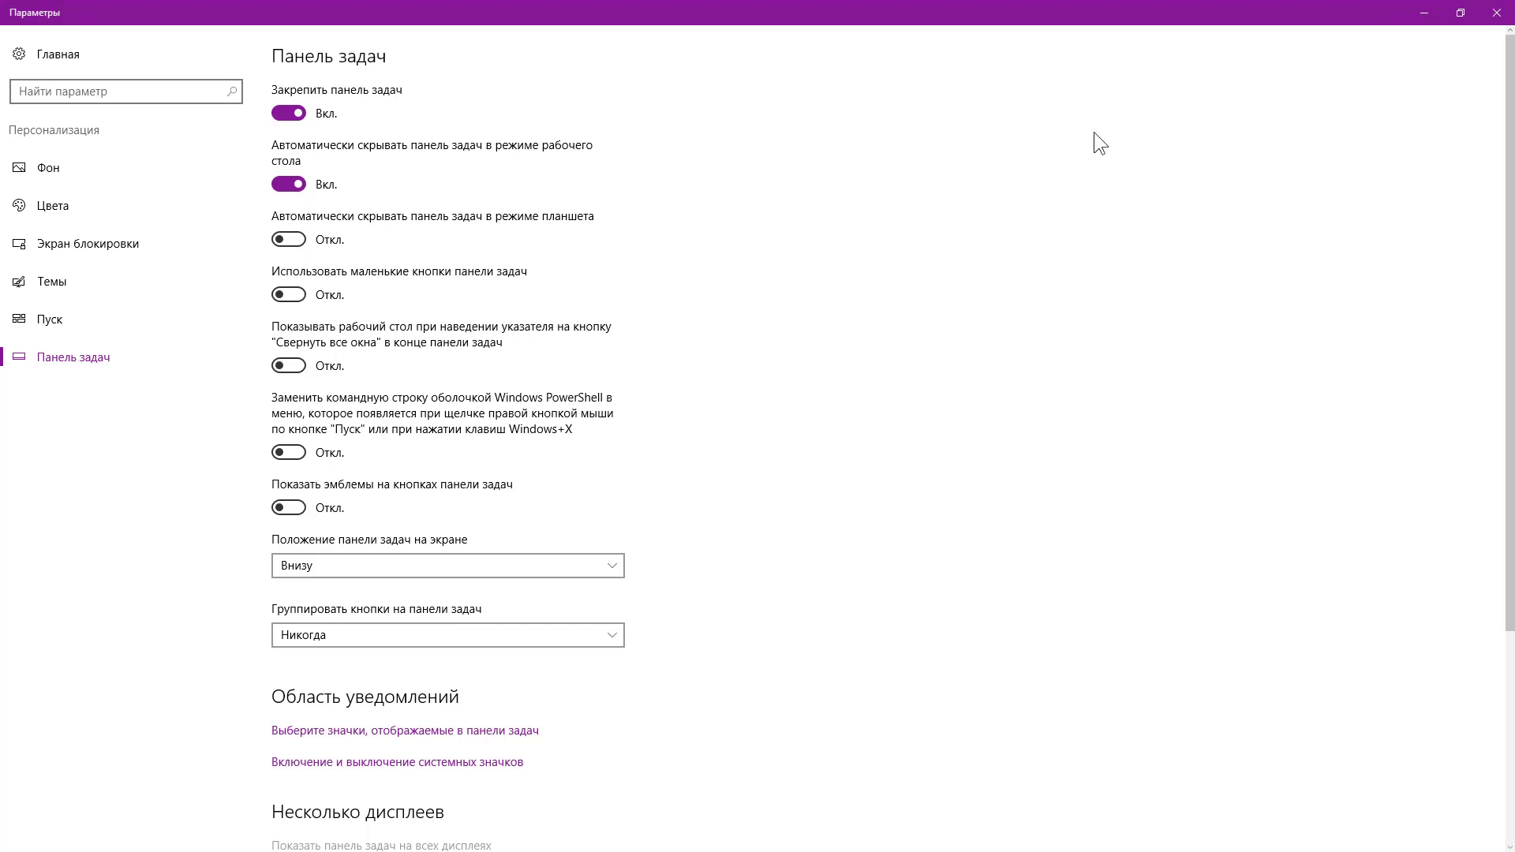
left_click(1424, 13)
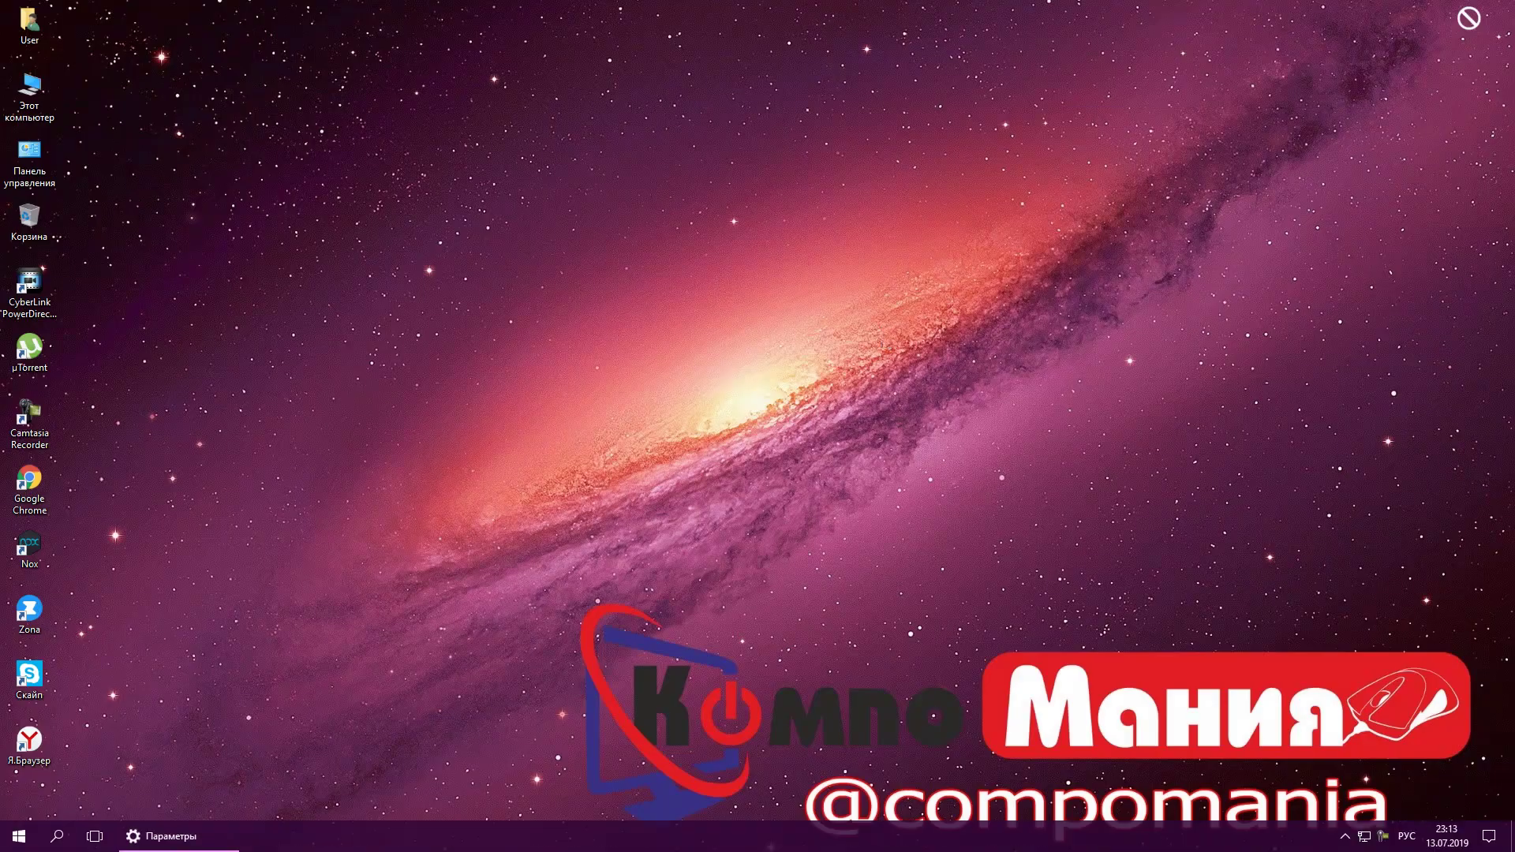
mouse_move(170, 848)
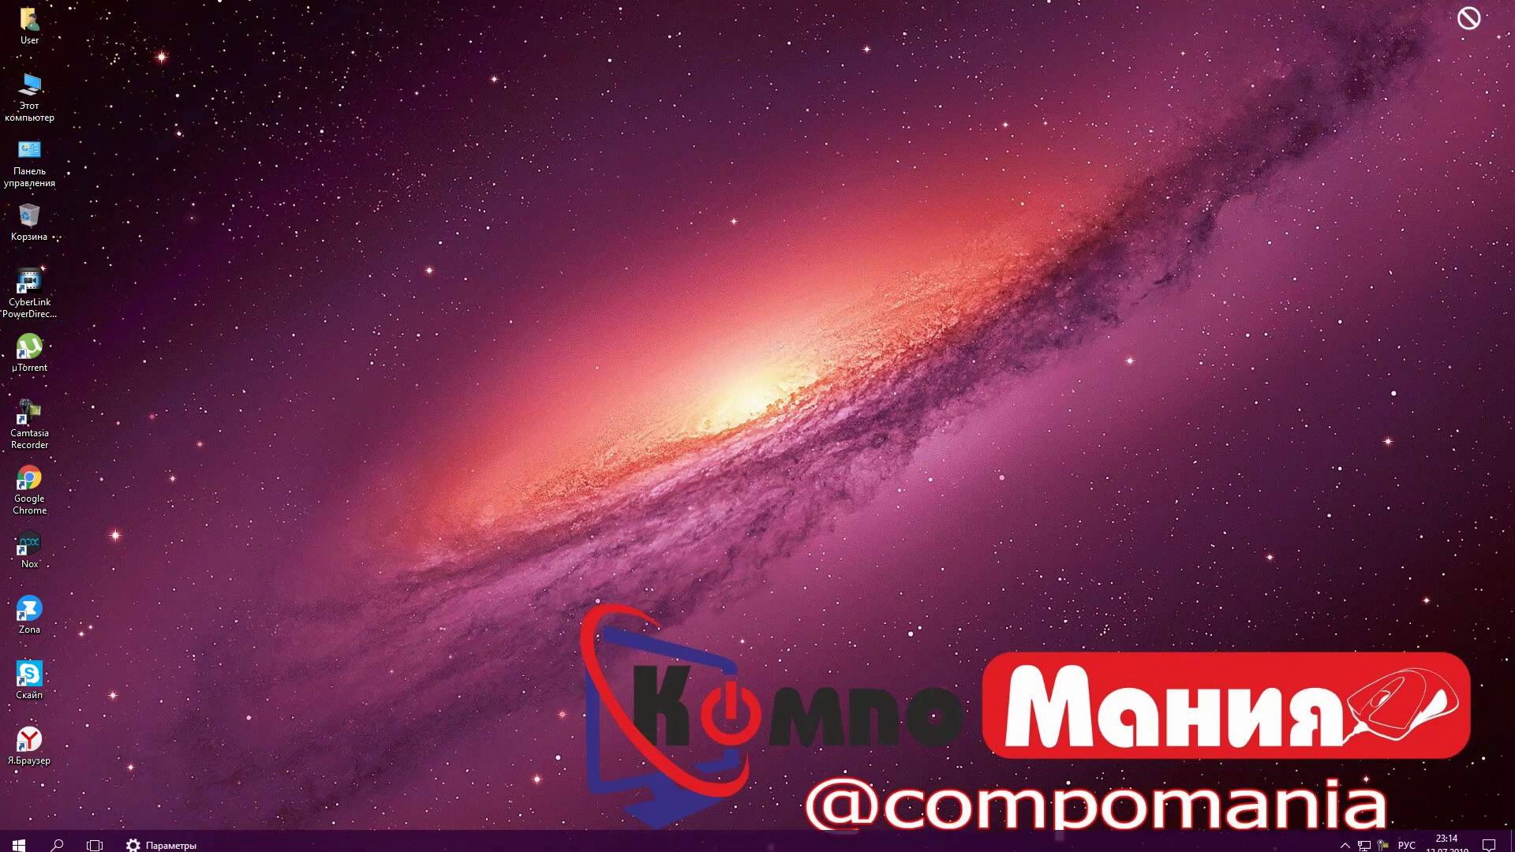
left_click(170, 836)
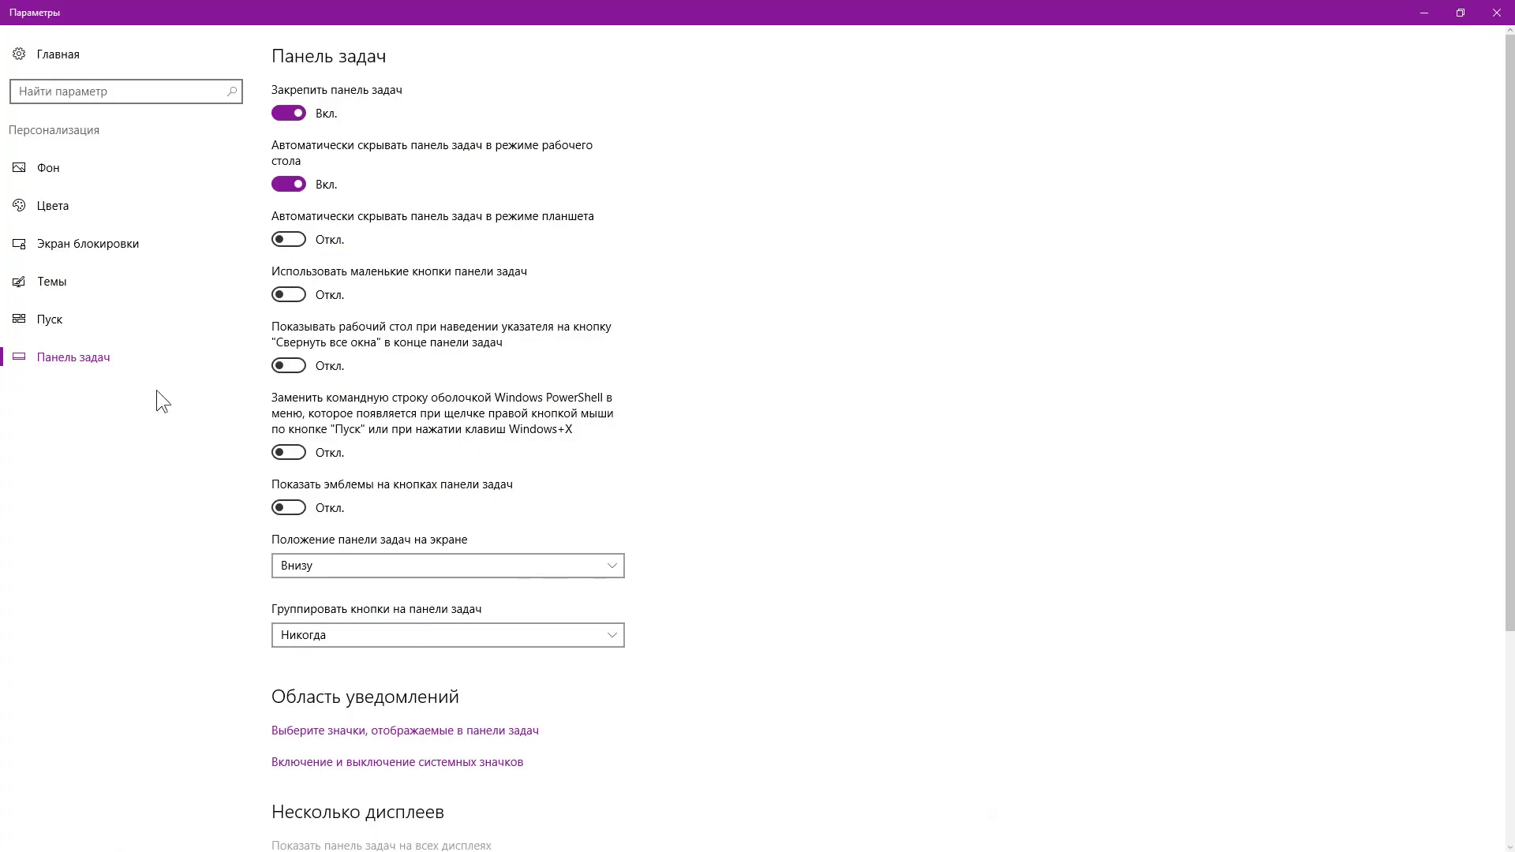
left_click(289, 184)
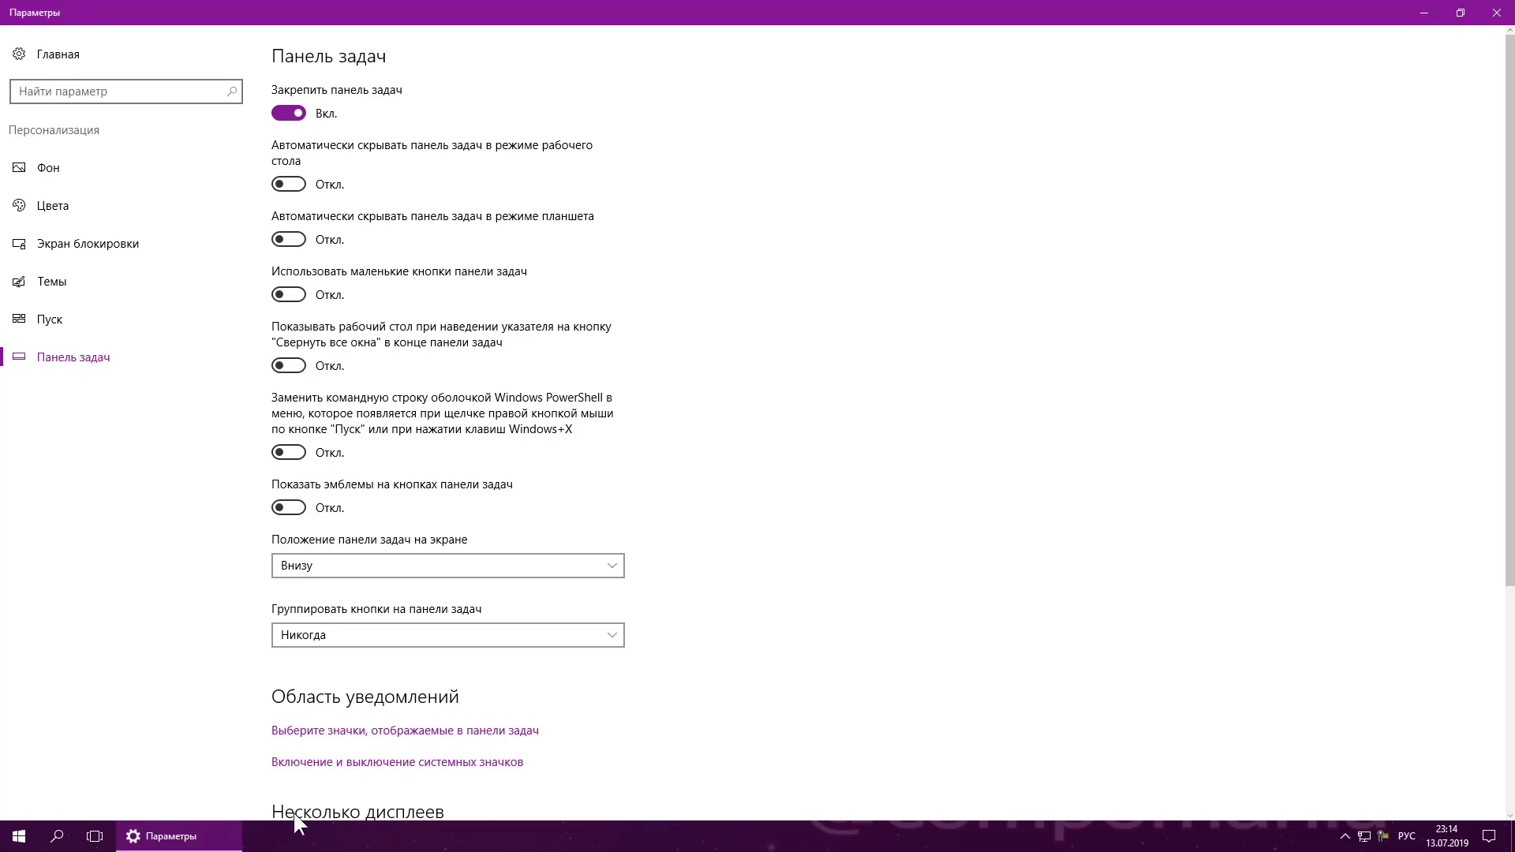
left_click(160, 846)
left_click(162, 846)
Switch the computer to tablet mode from the notification center.
left_click(284, 240)
left_click(1489, 837)
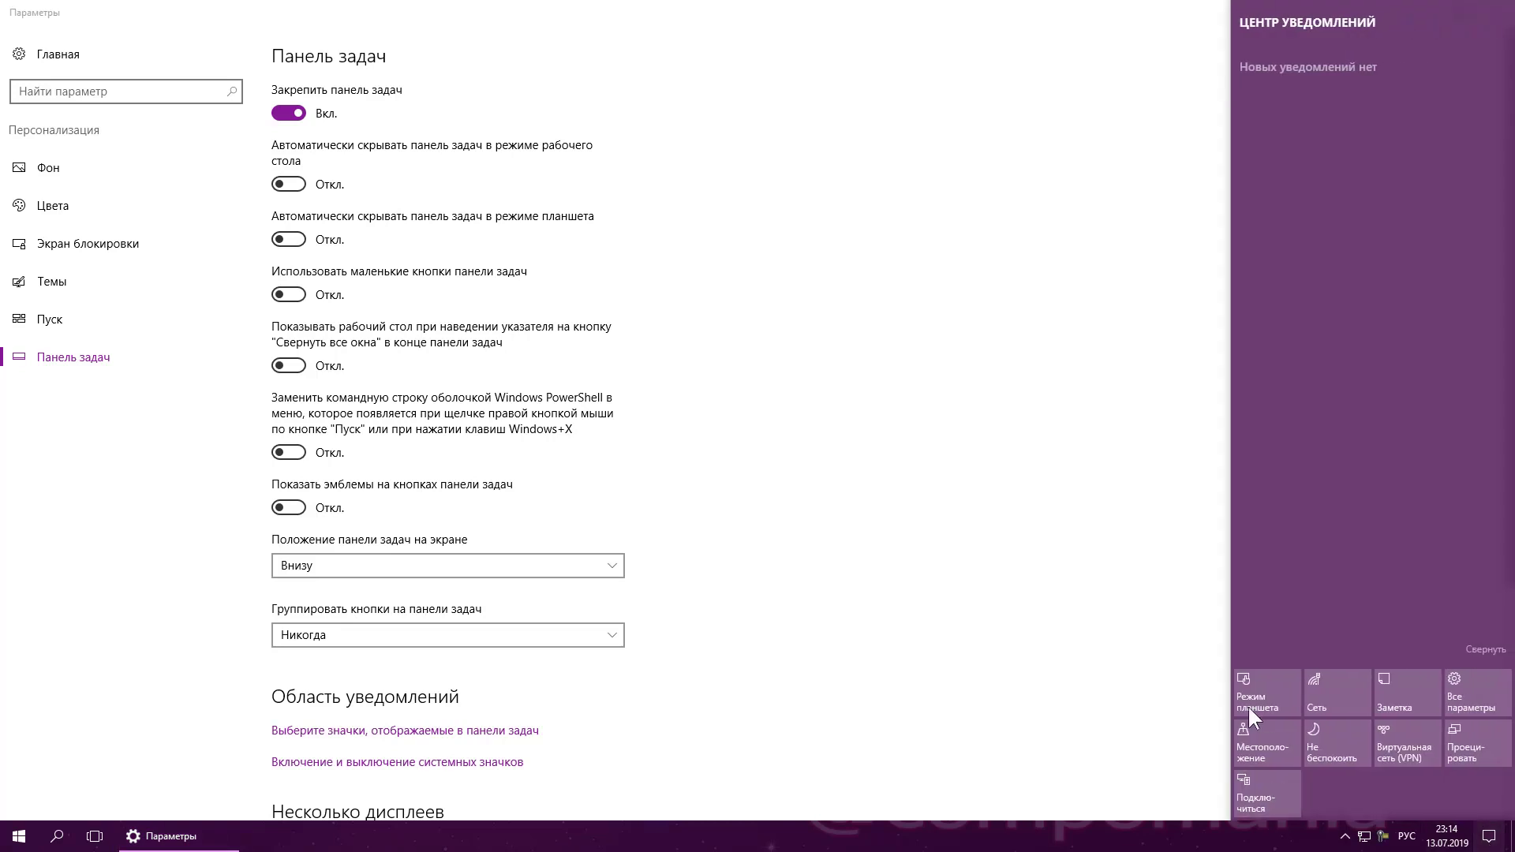
left_click(1253, 688)
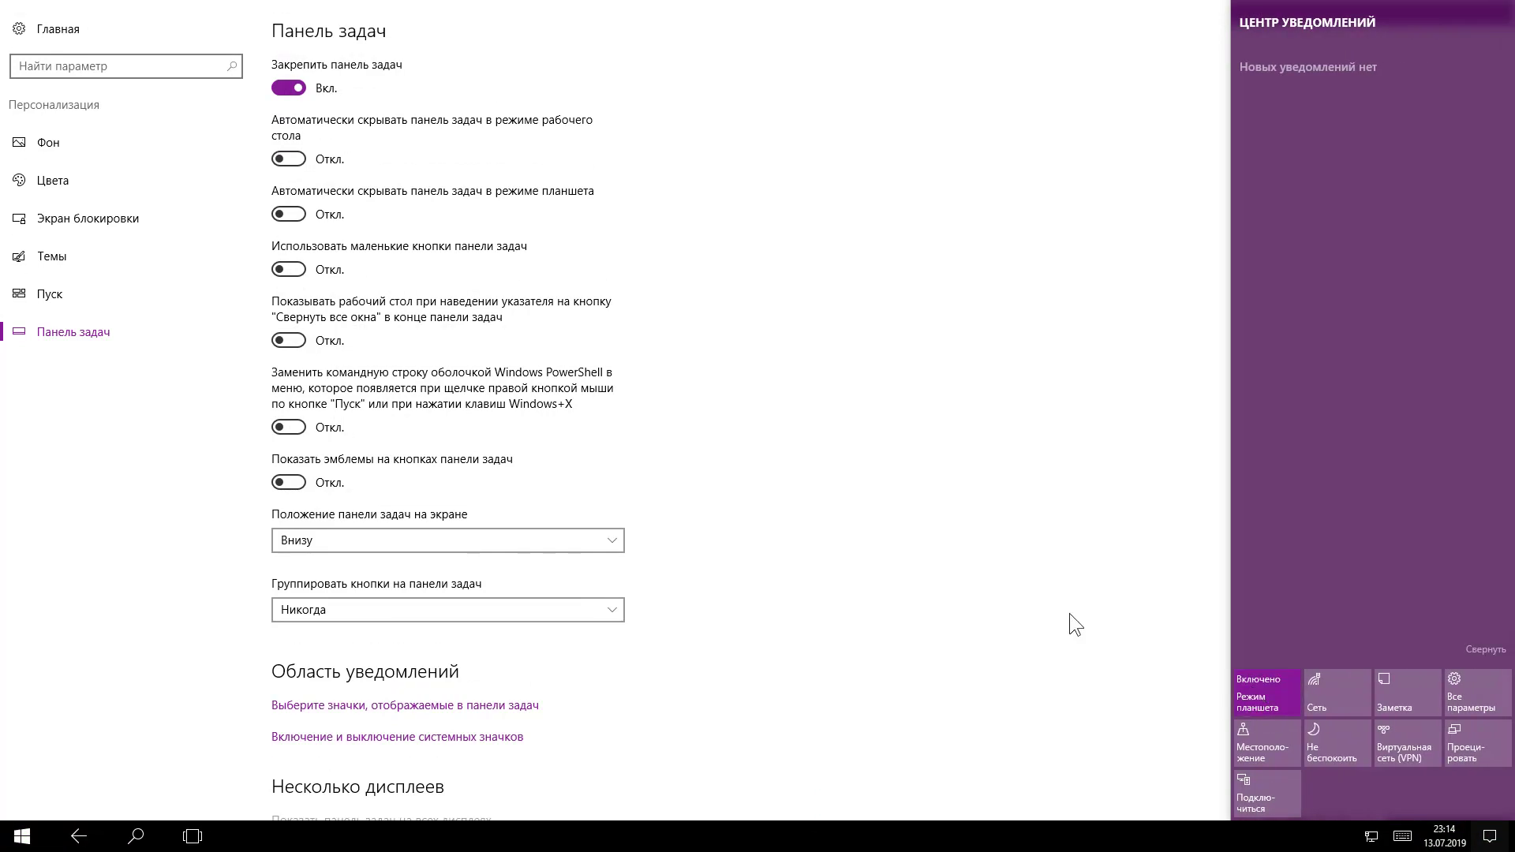
View the full-screen Start screen in tablet mode and return to the taskbar settings.
left_click(22, 836)
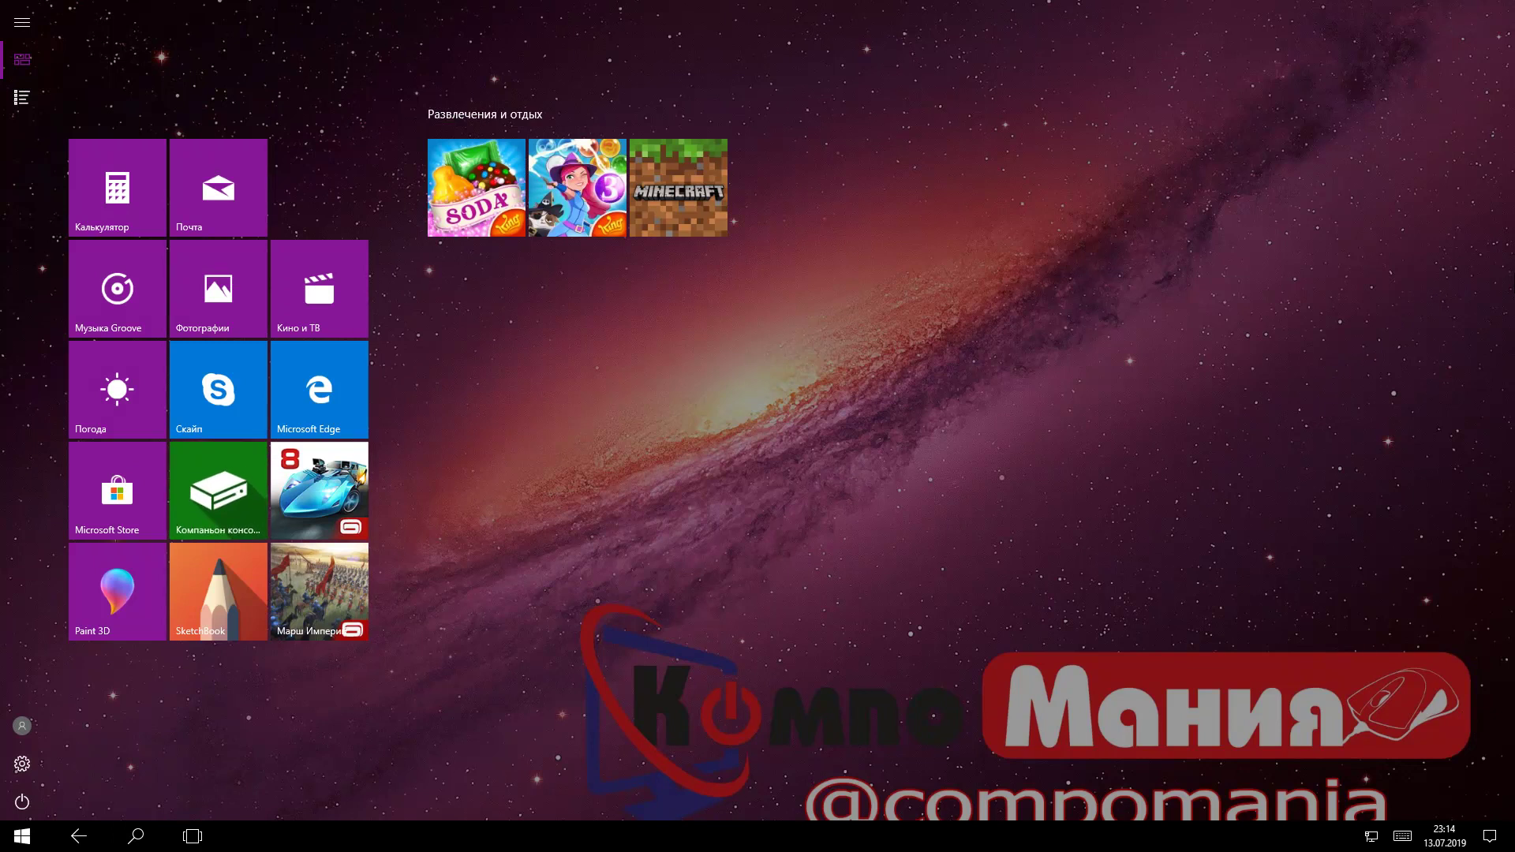
left_click(22, 837)
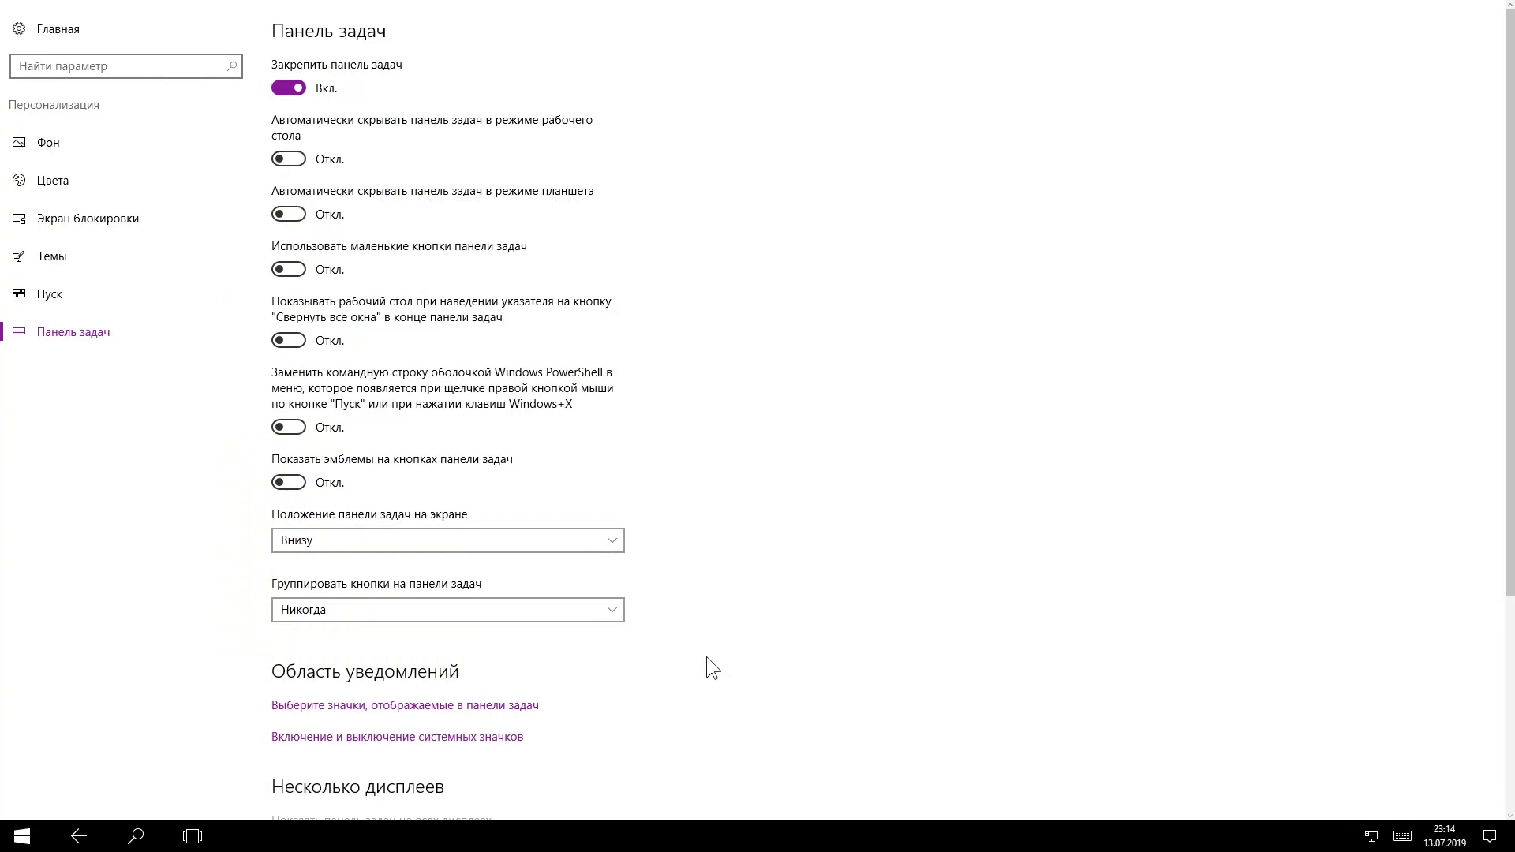
key("super")
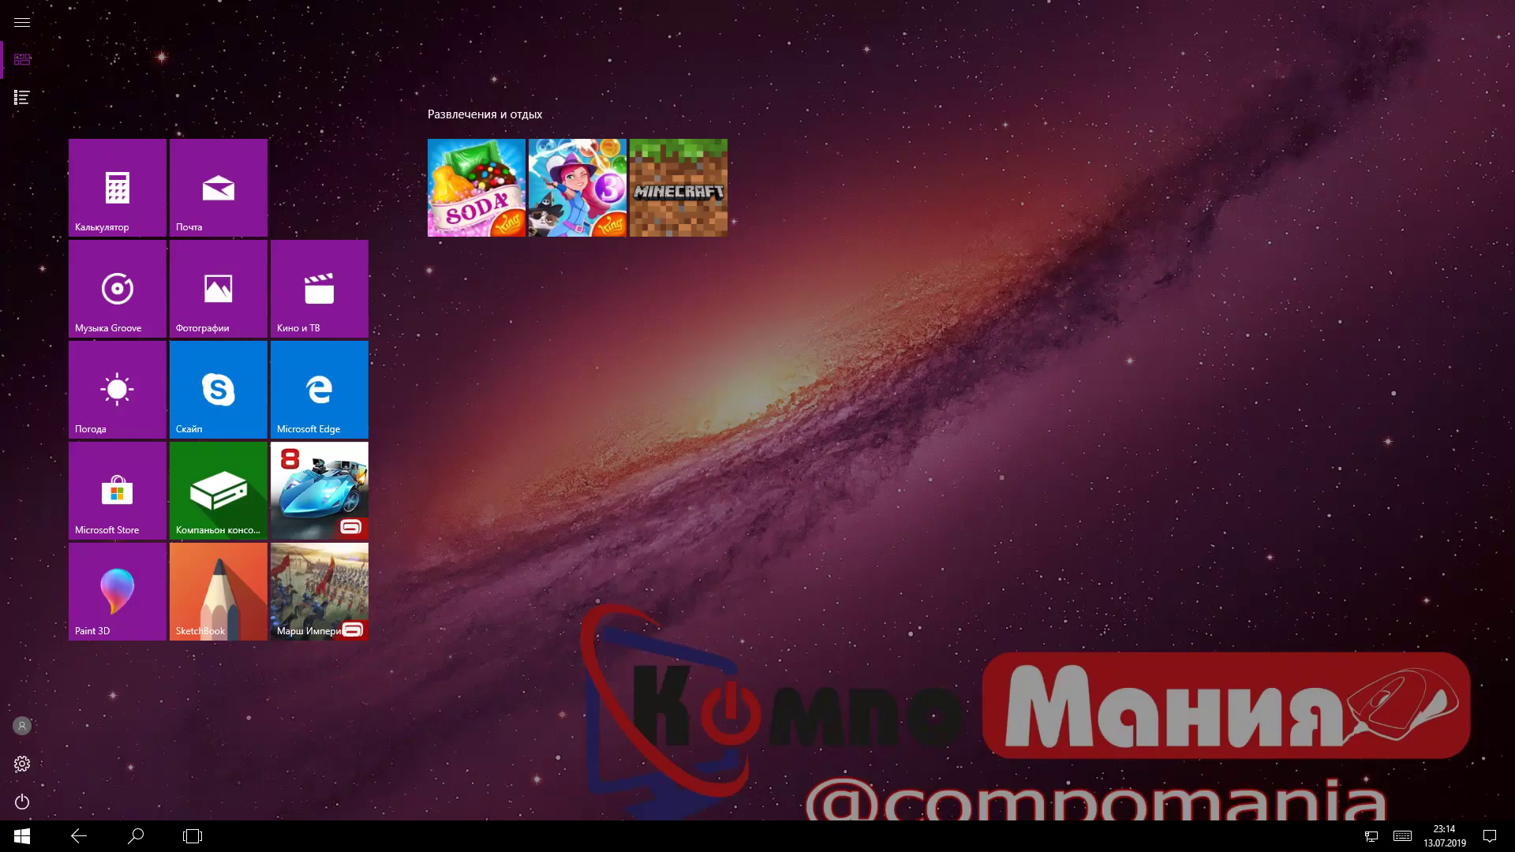
left_click(22, 836)
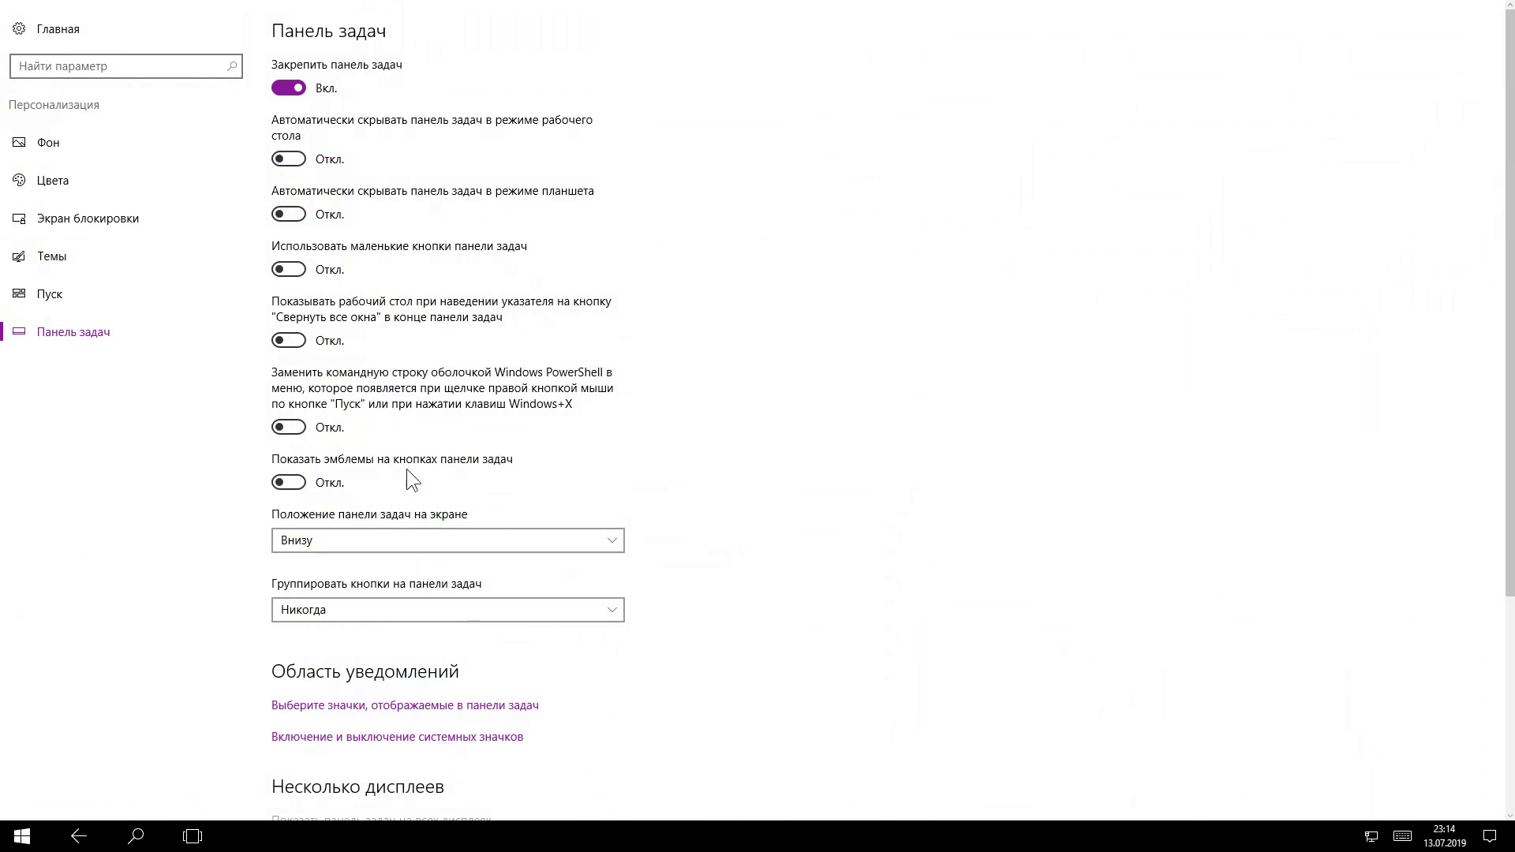
Switch tablet mode off in the notification center and close the center.
left_click(1490, 837)
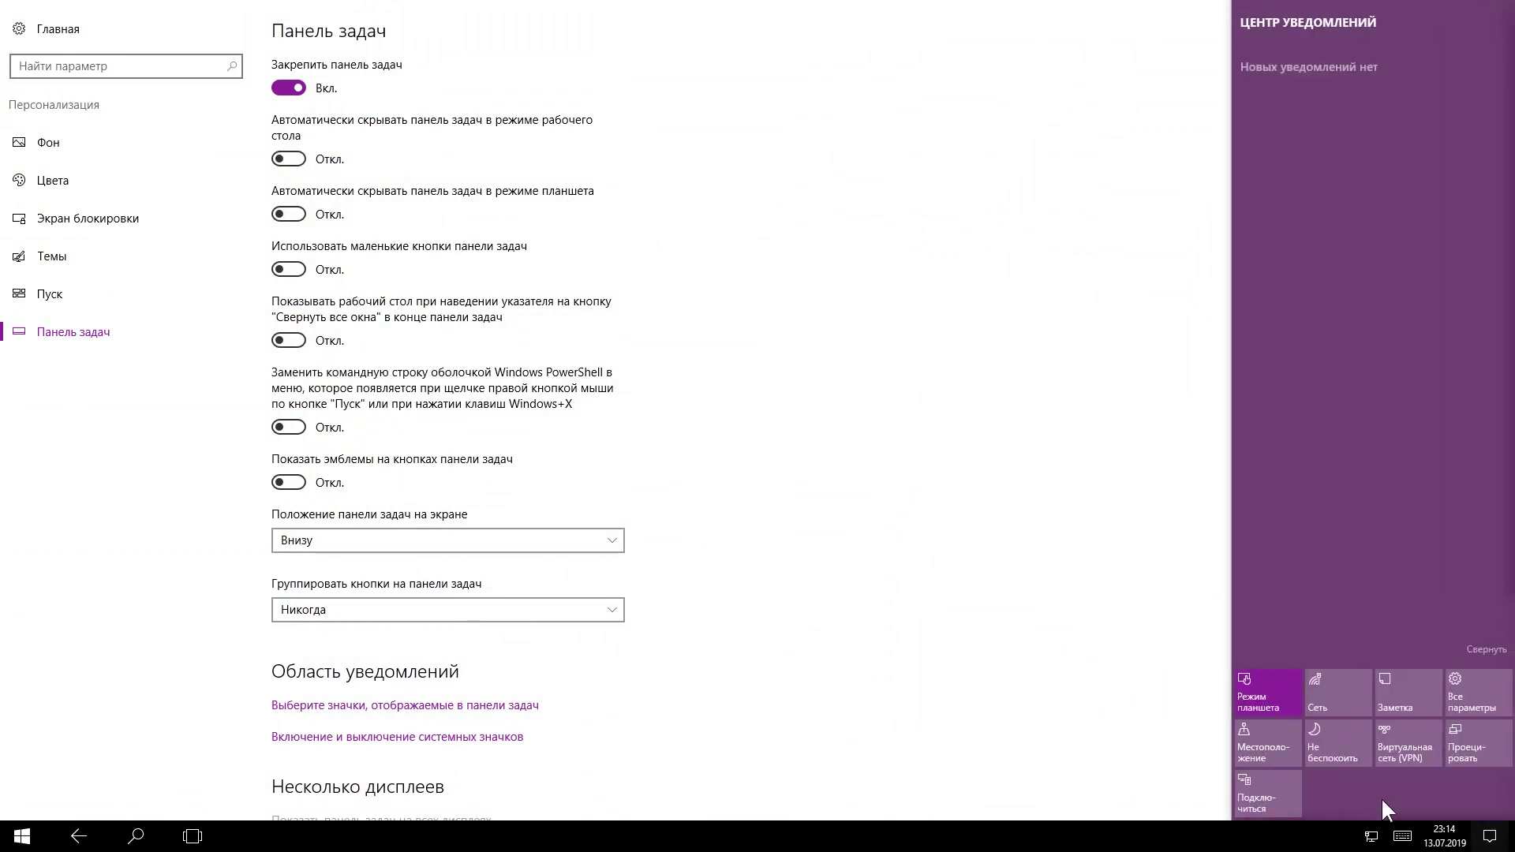
left_click(1260, 699)
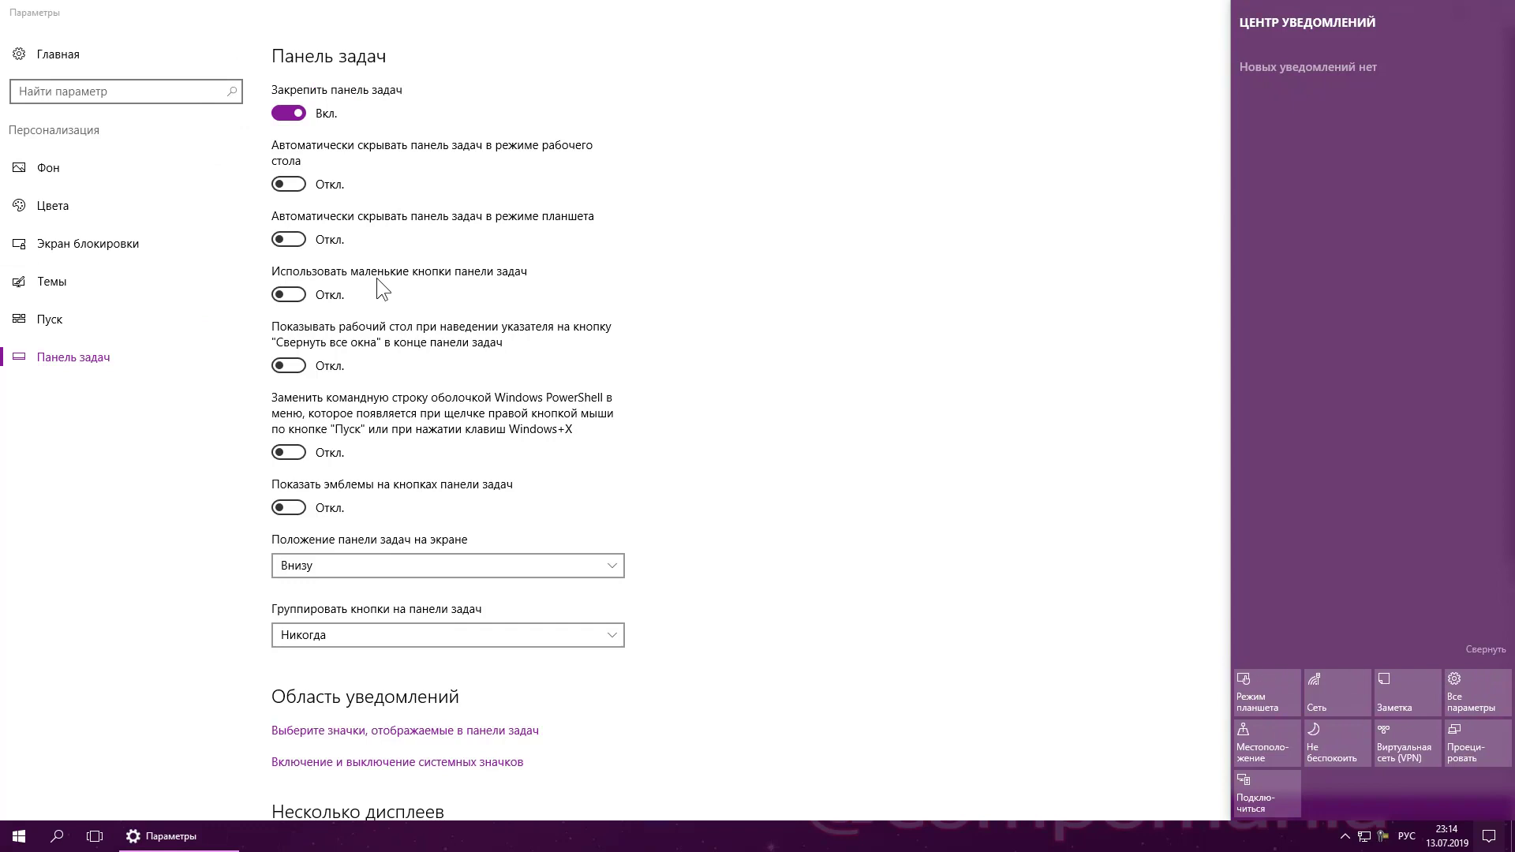
left_click(822, 272)
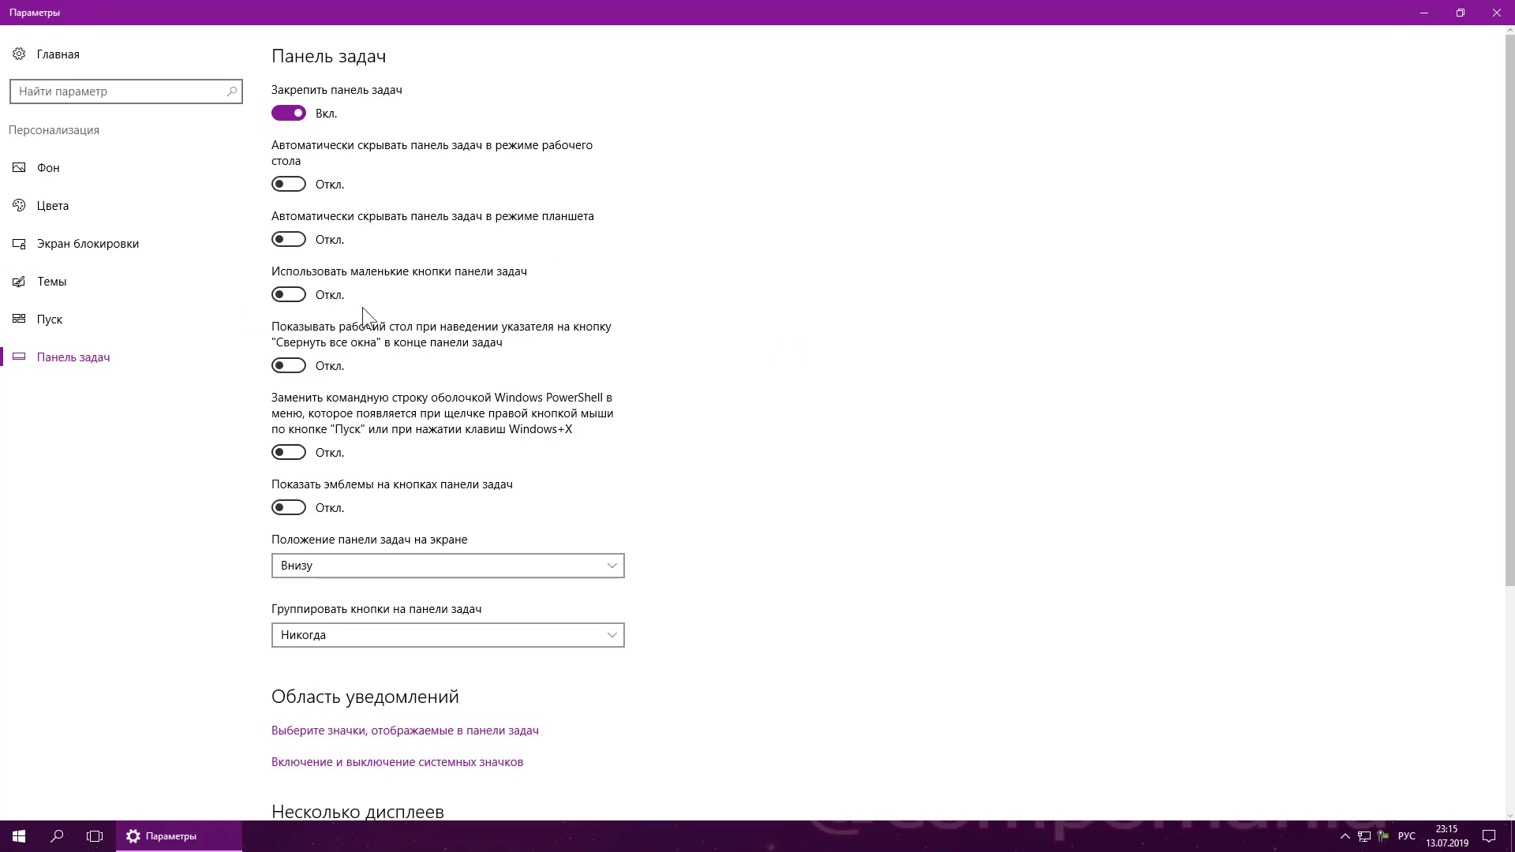
Try the small taskbar buttons option and turn it back off.
left_click(300, 294)
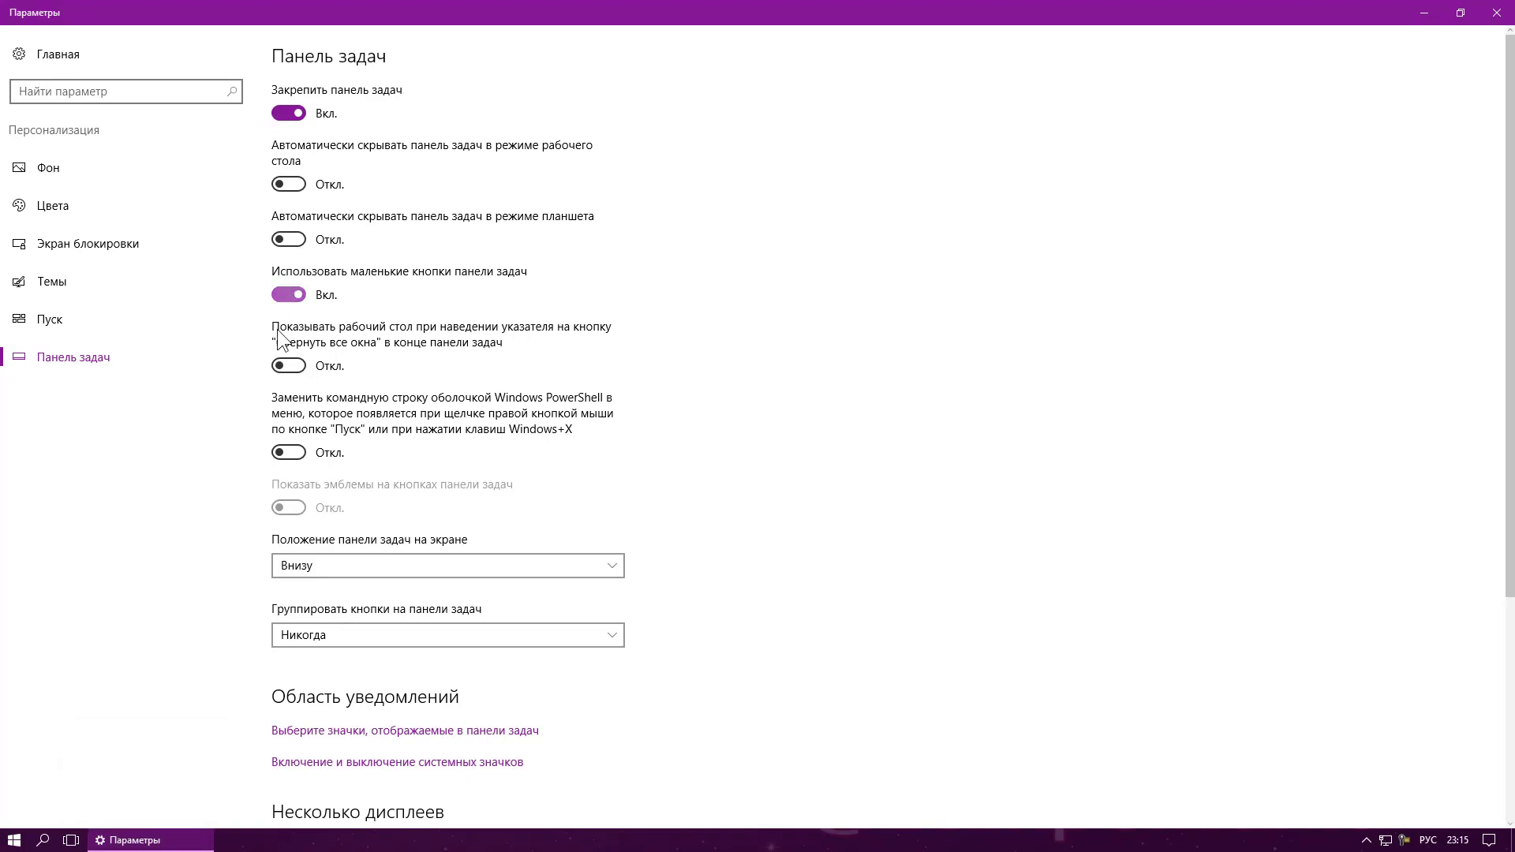
left_click(296, 300)
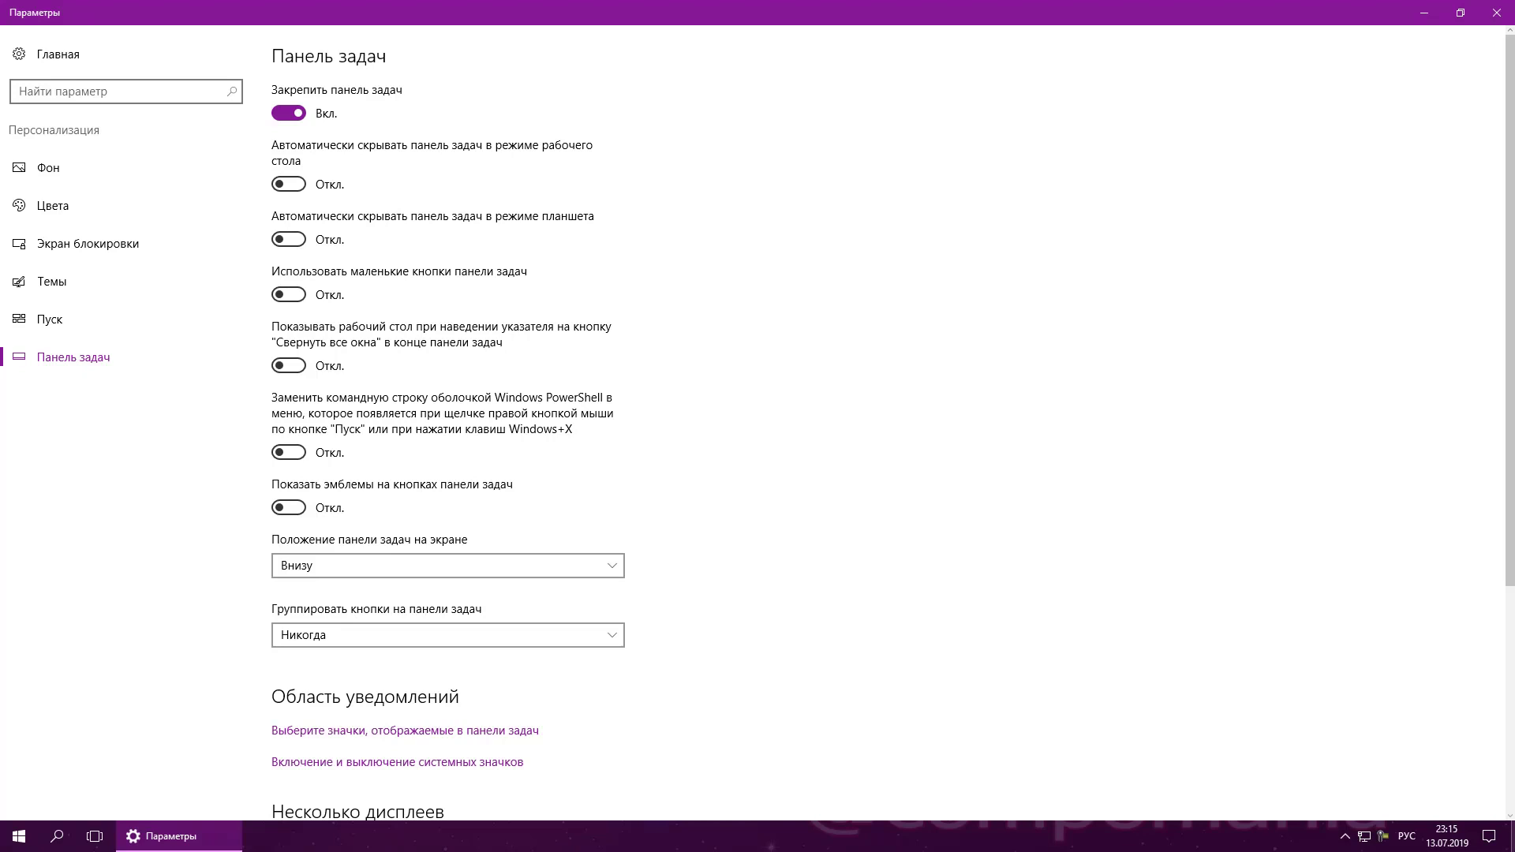
Turn on the desktop preview for the show-desktop button, test it at the end of the taskbar, and turn it off again.
key("super+d")
left_click(294, 368)
mouse_move(1514, 846)
left_click(278, 365)
Set the taskbar's screen position to Вверху, then return it to Внизу.
scroll(570, 428, "down", 3)
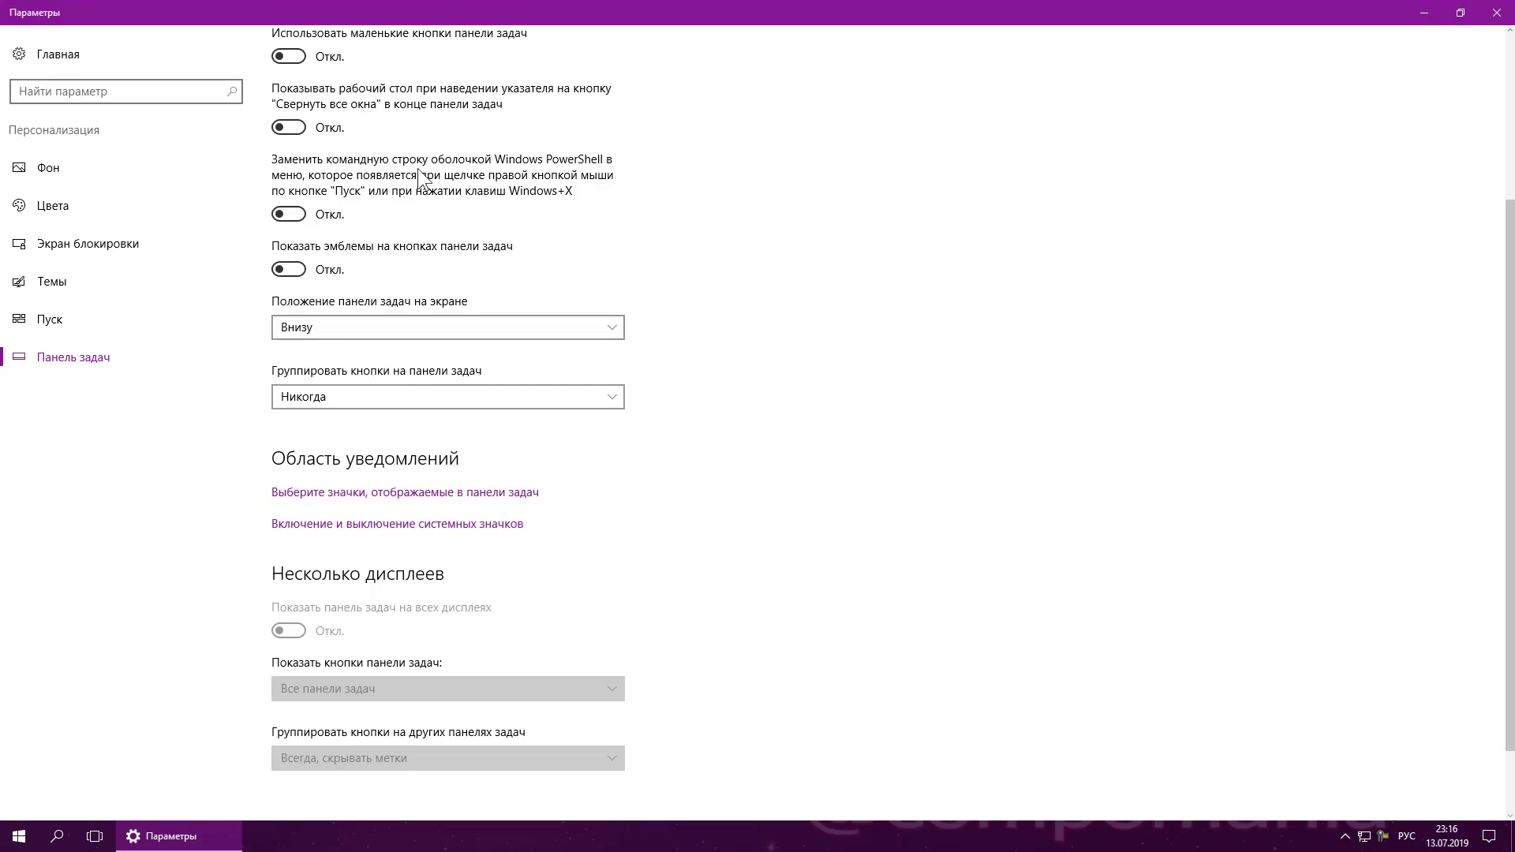
scroll(508, 223, "up", 2)
scroll(509, 223, "up", 1)
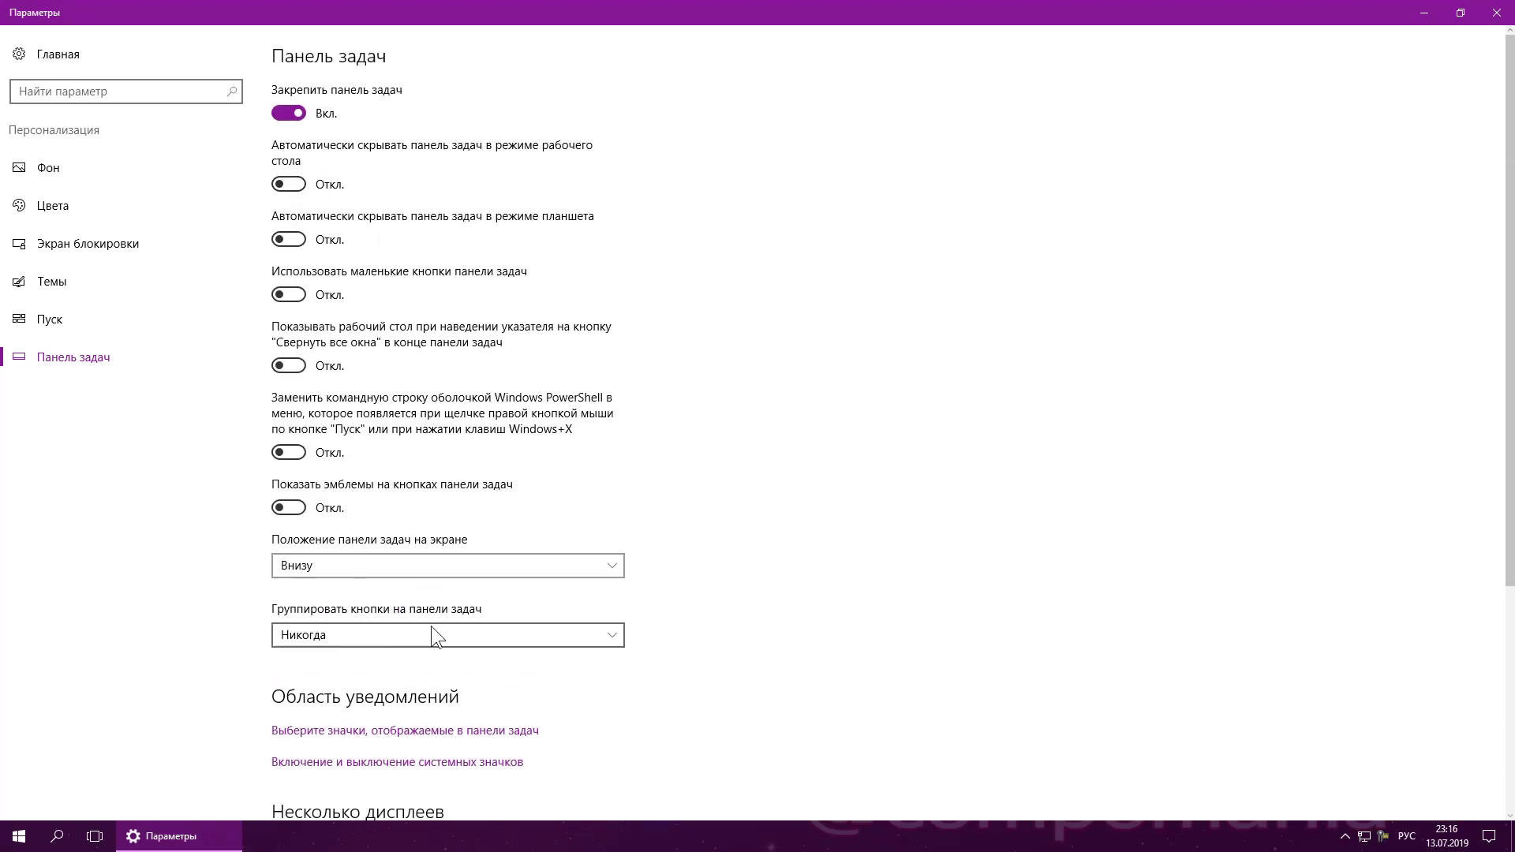
scroll(519, 404, "down", 2)
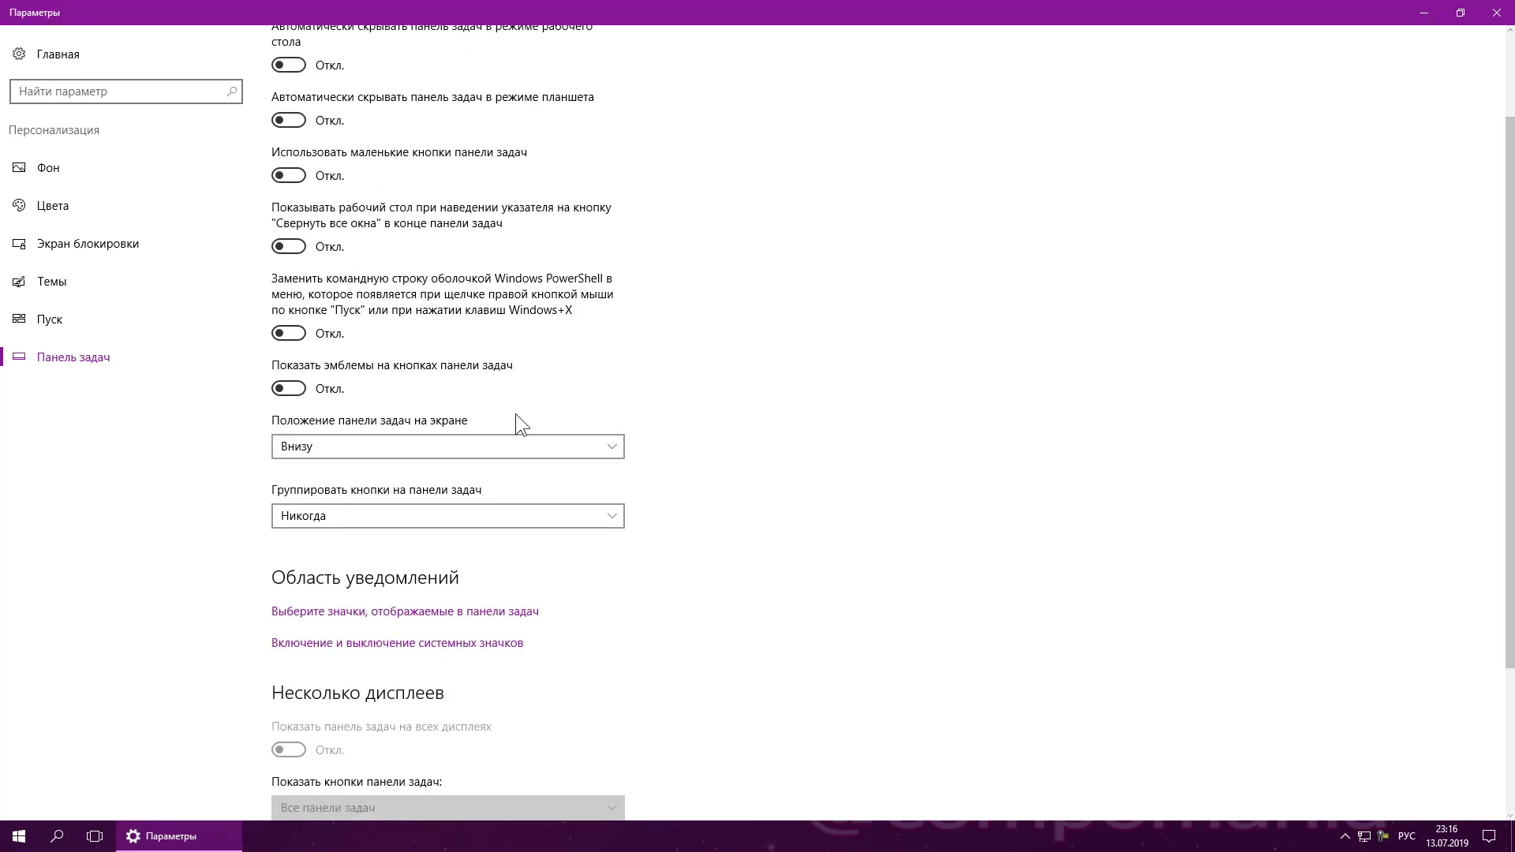
left_click(349, 447)
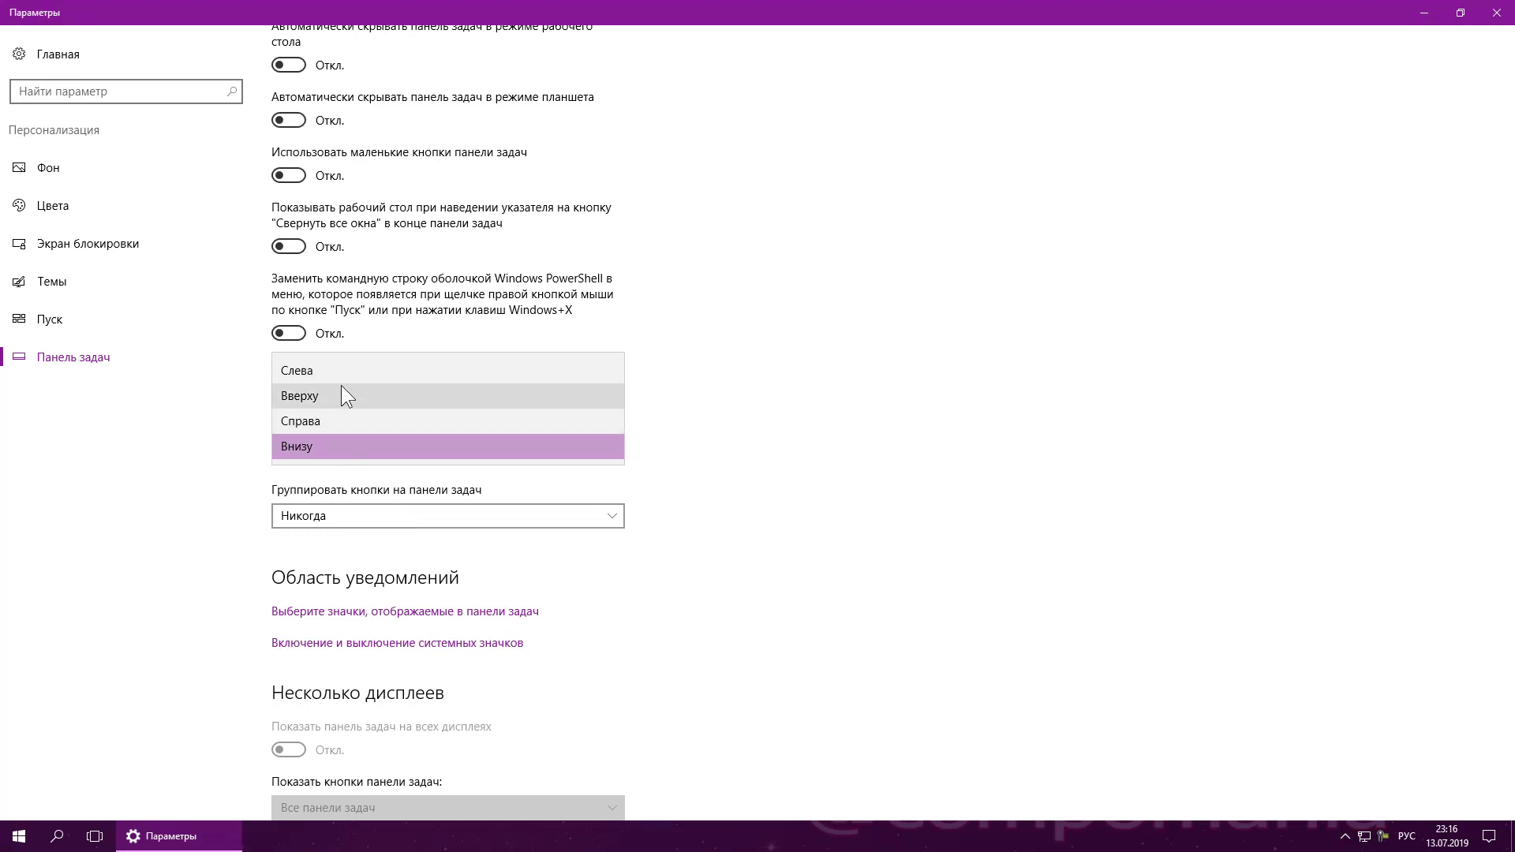
left_click(330, 396)
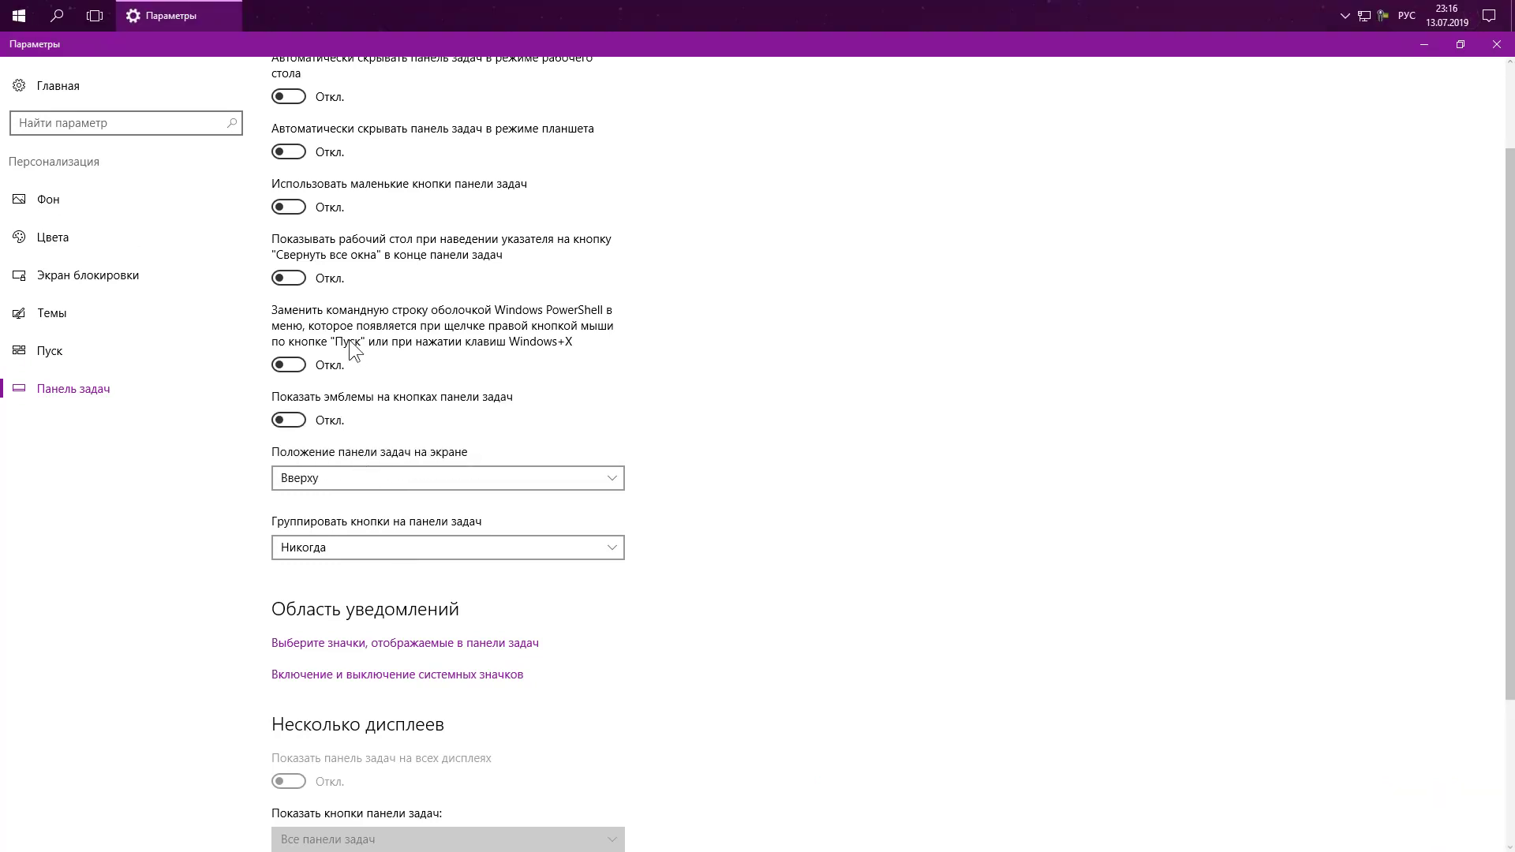
left_click(338, 471)
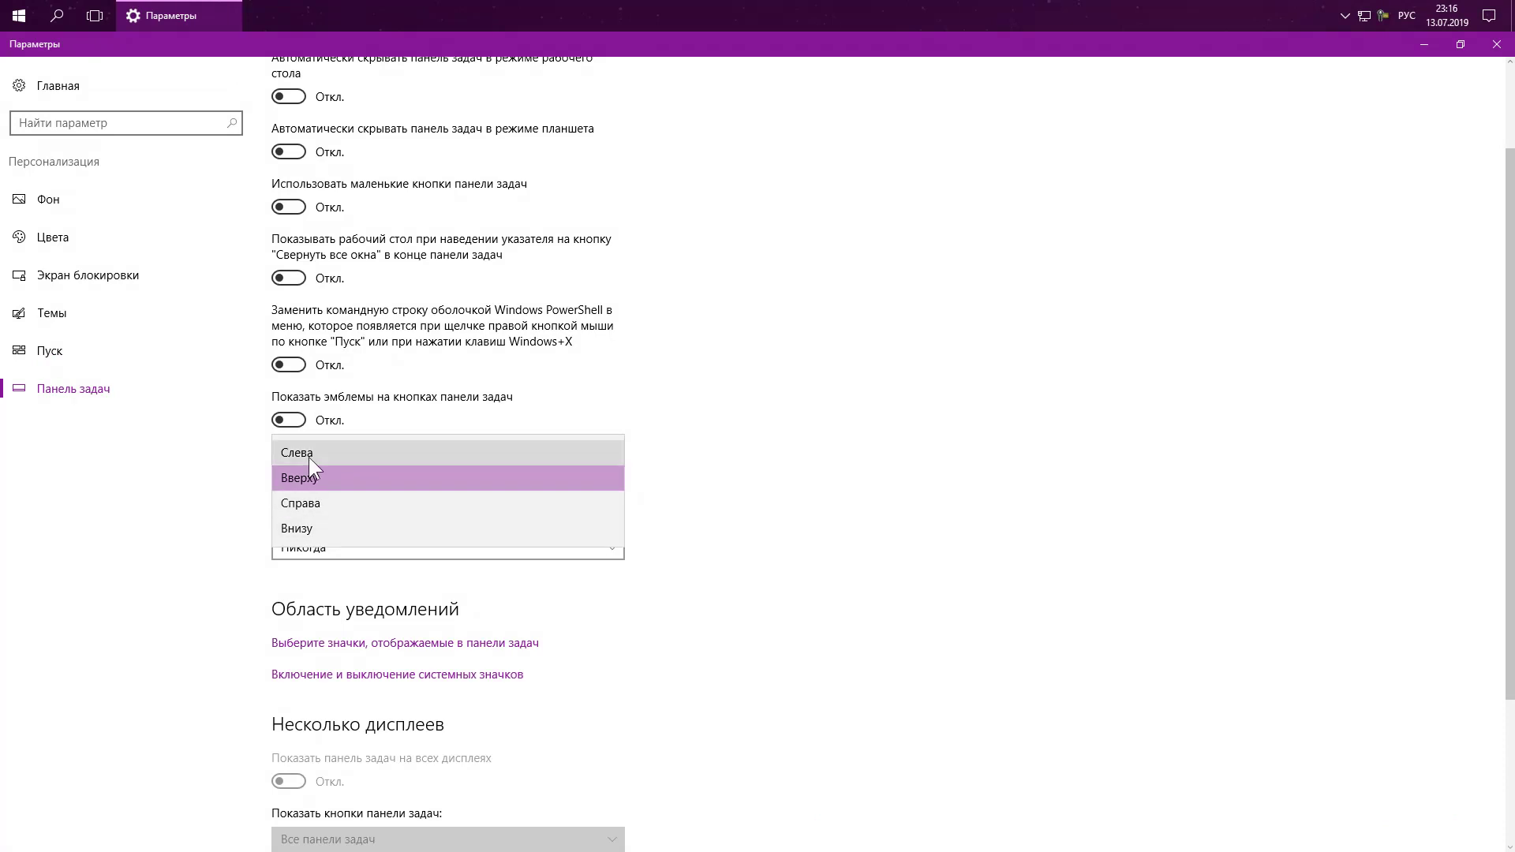
left_click(303, 528)
Minimize the settings, then open the Этот компьютер and User windows from the desktop and minimize each one.
scroll(536, 441, "down", 3)
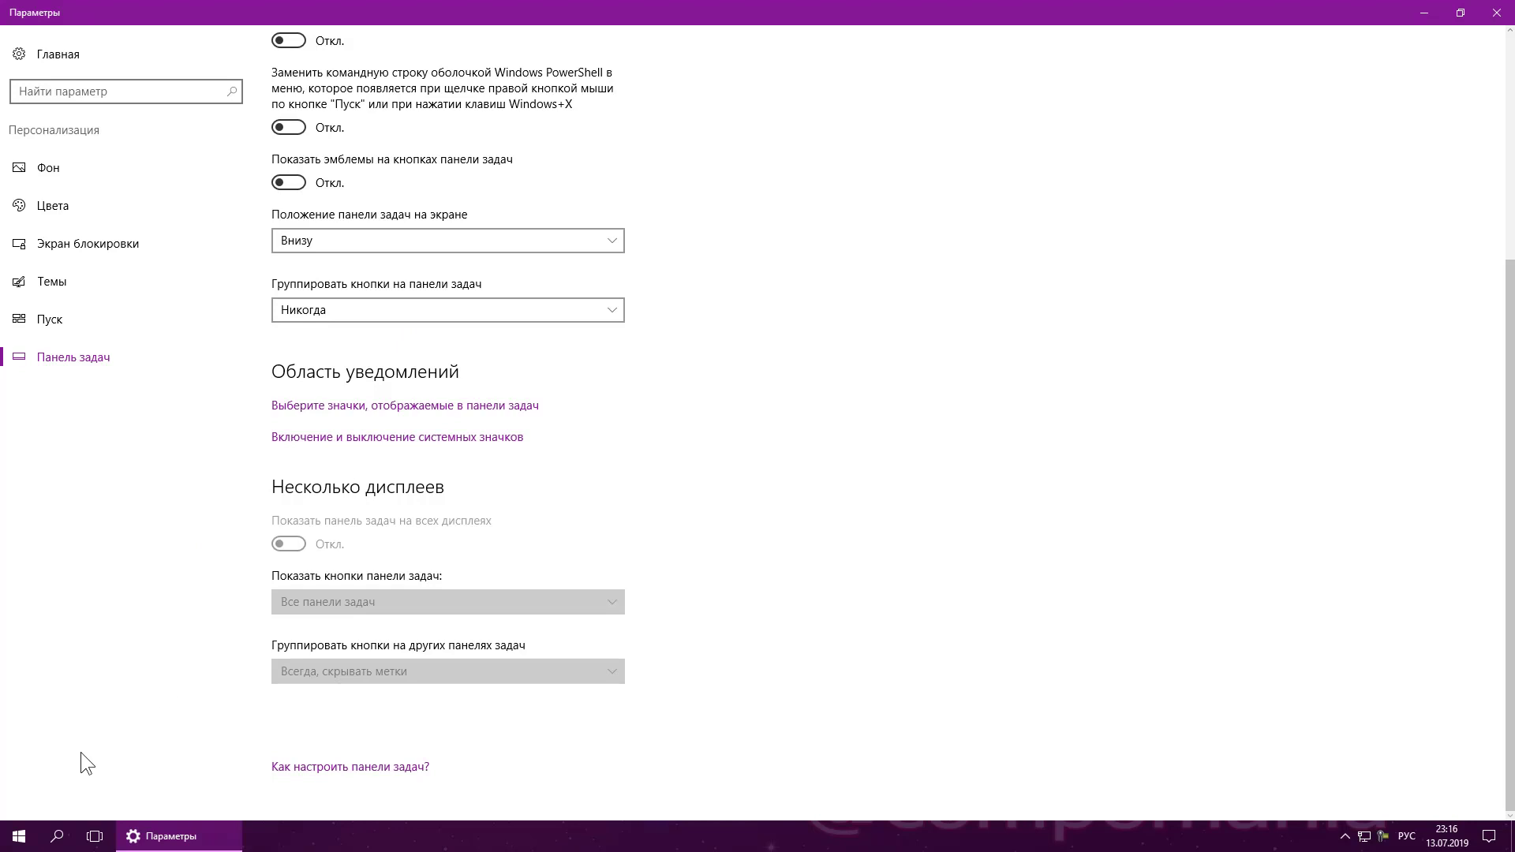
left_click(174, 836)
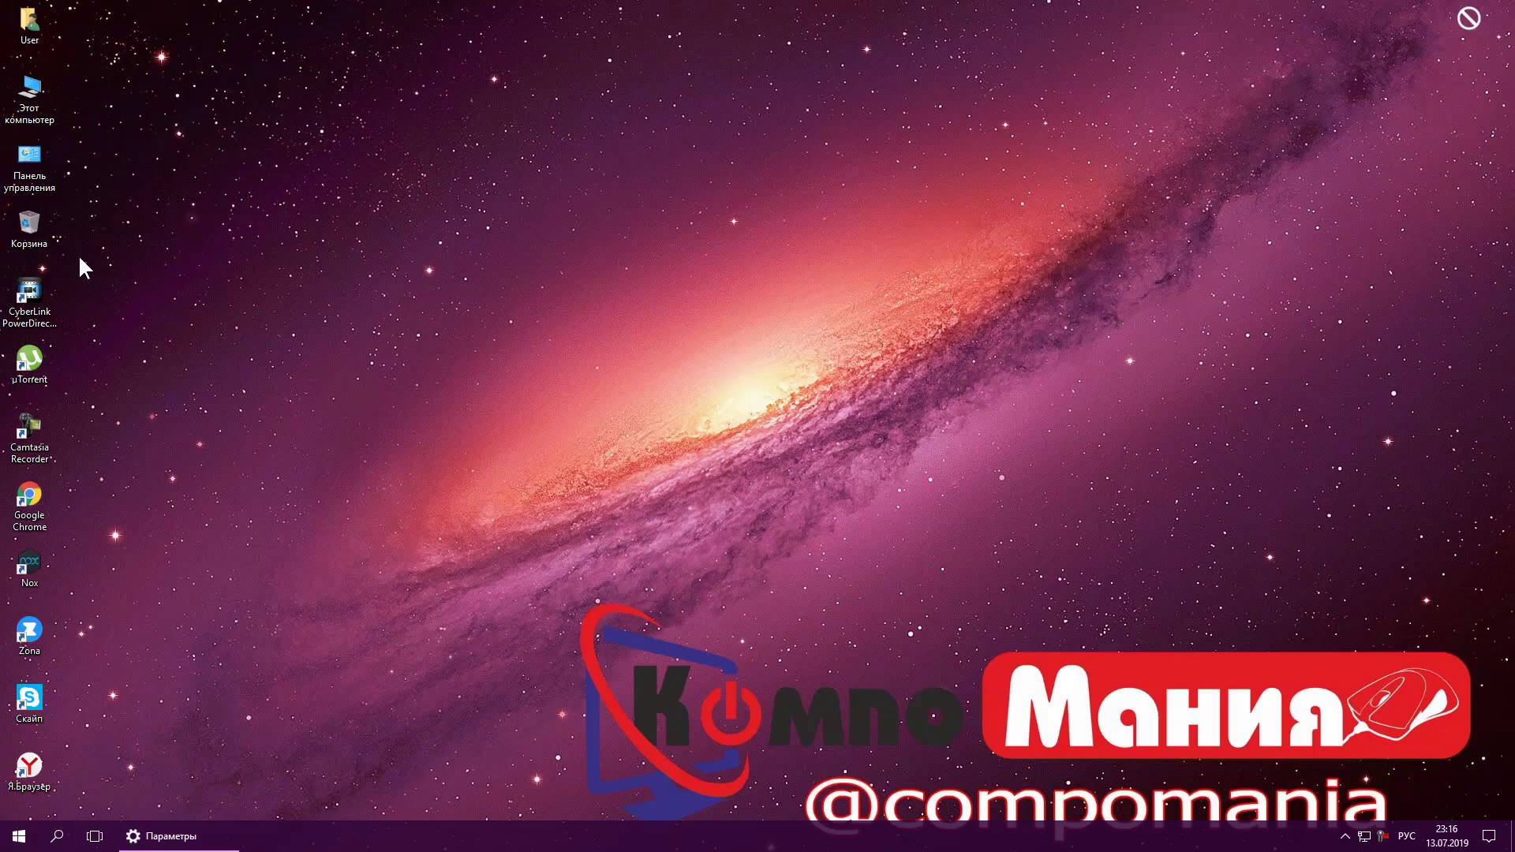
double_click(40, 101)
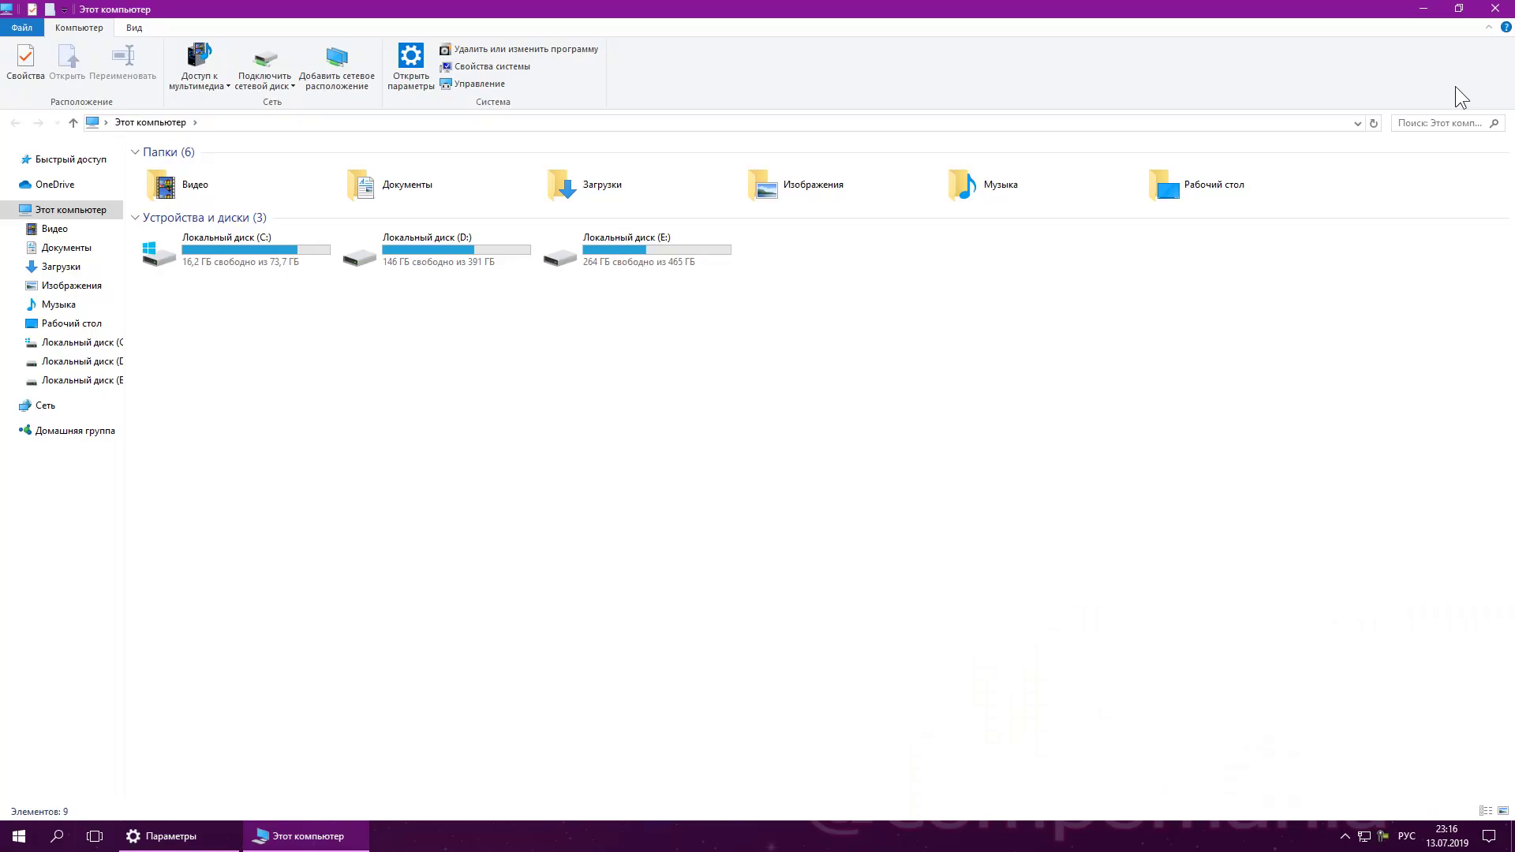
left_click(1421, 9)
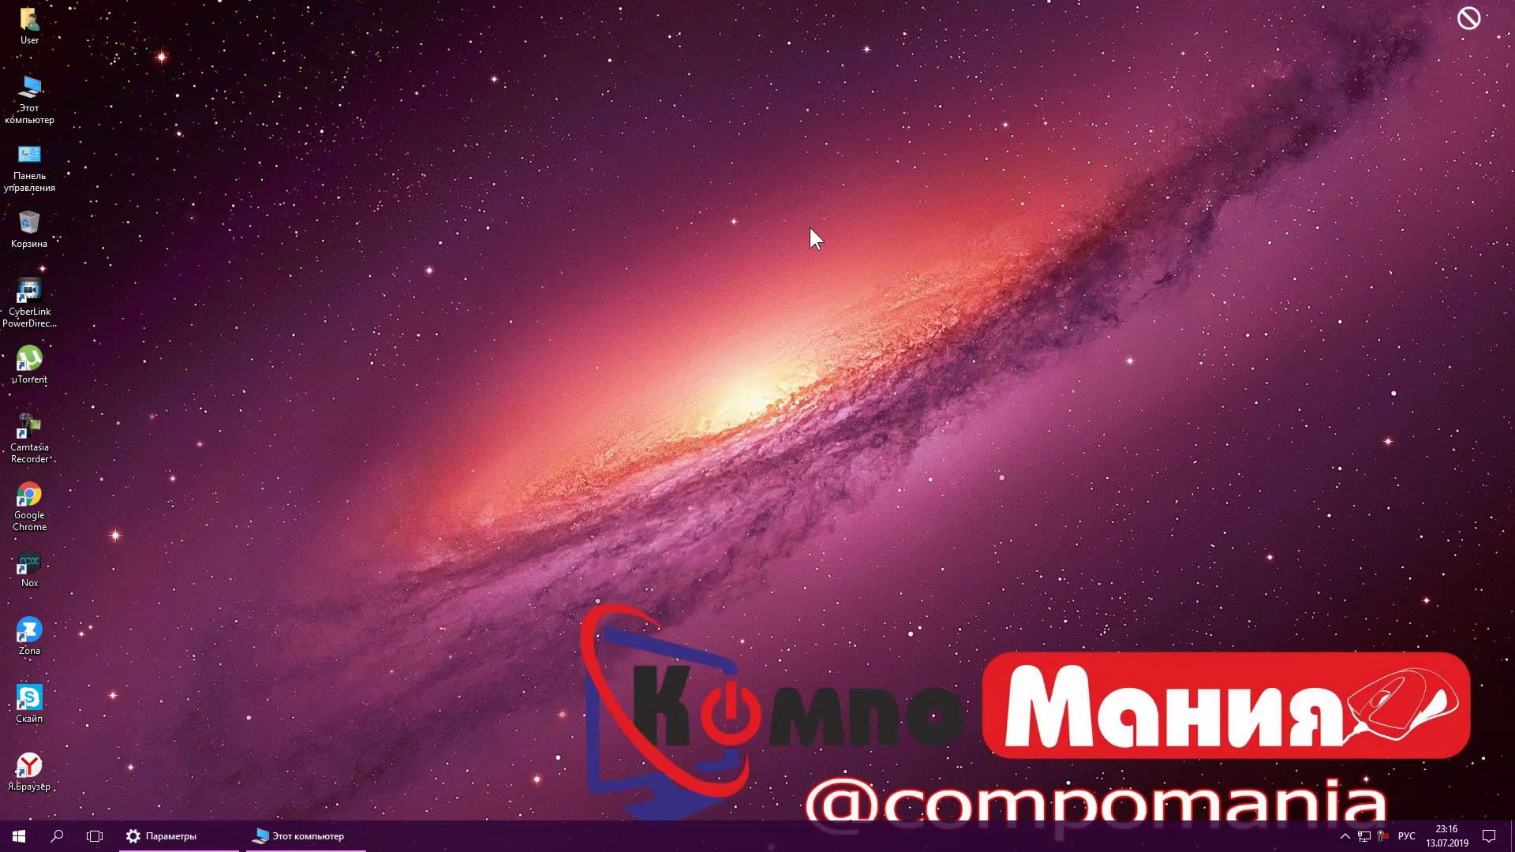
double_click(31, 22)
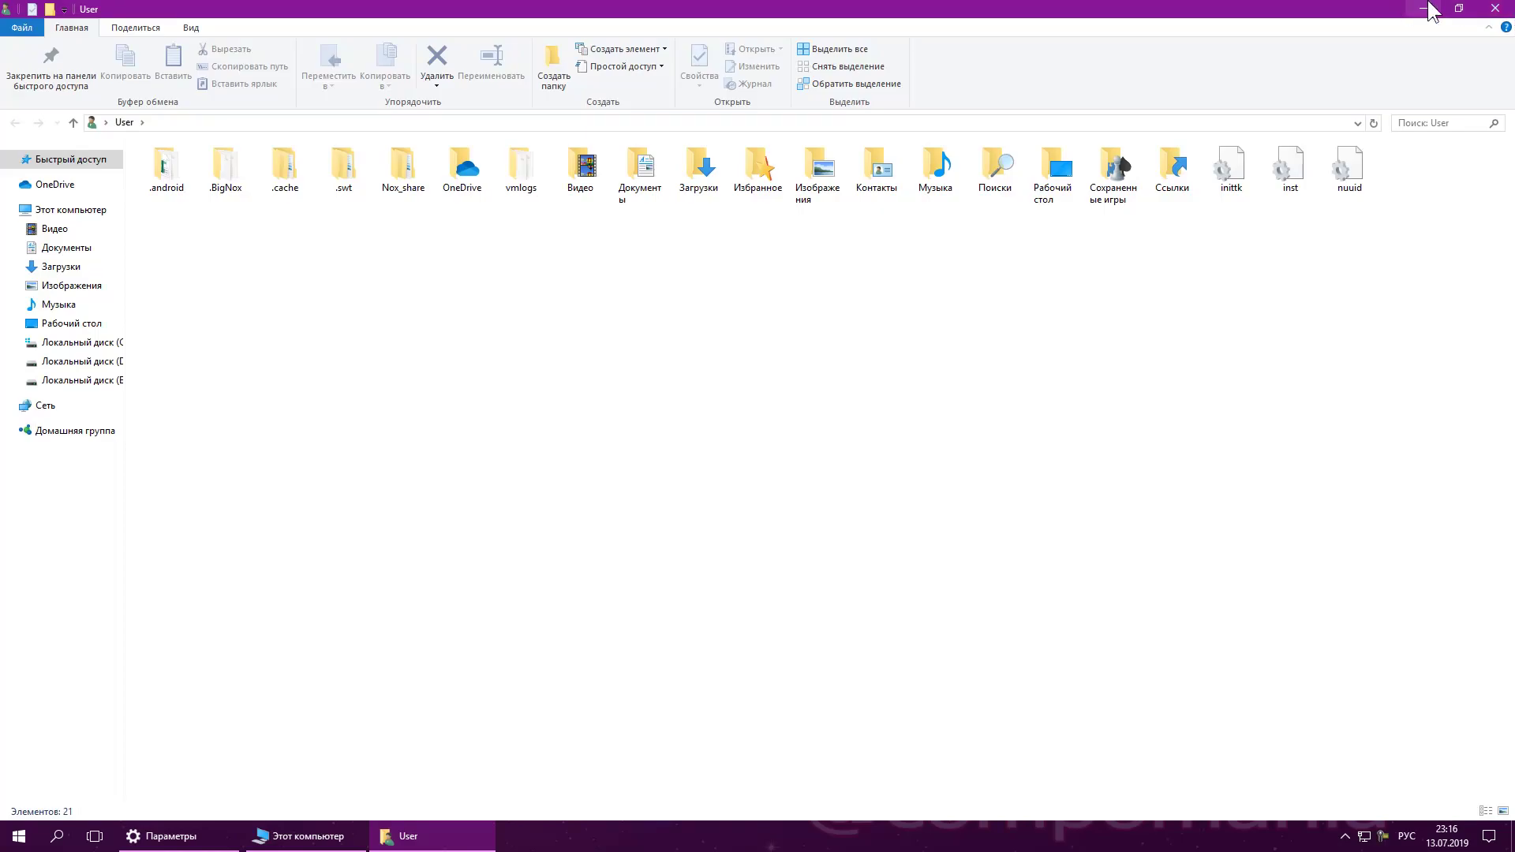
left_click(1423, 9)
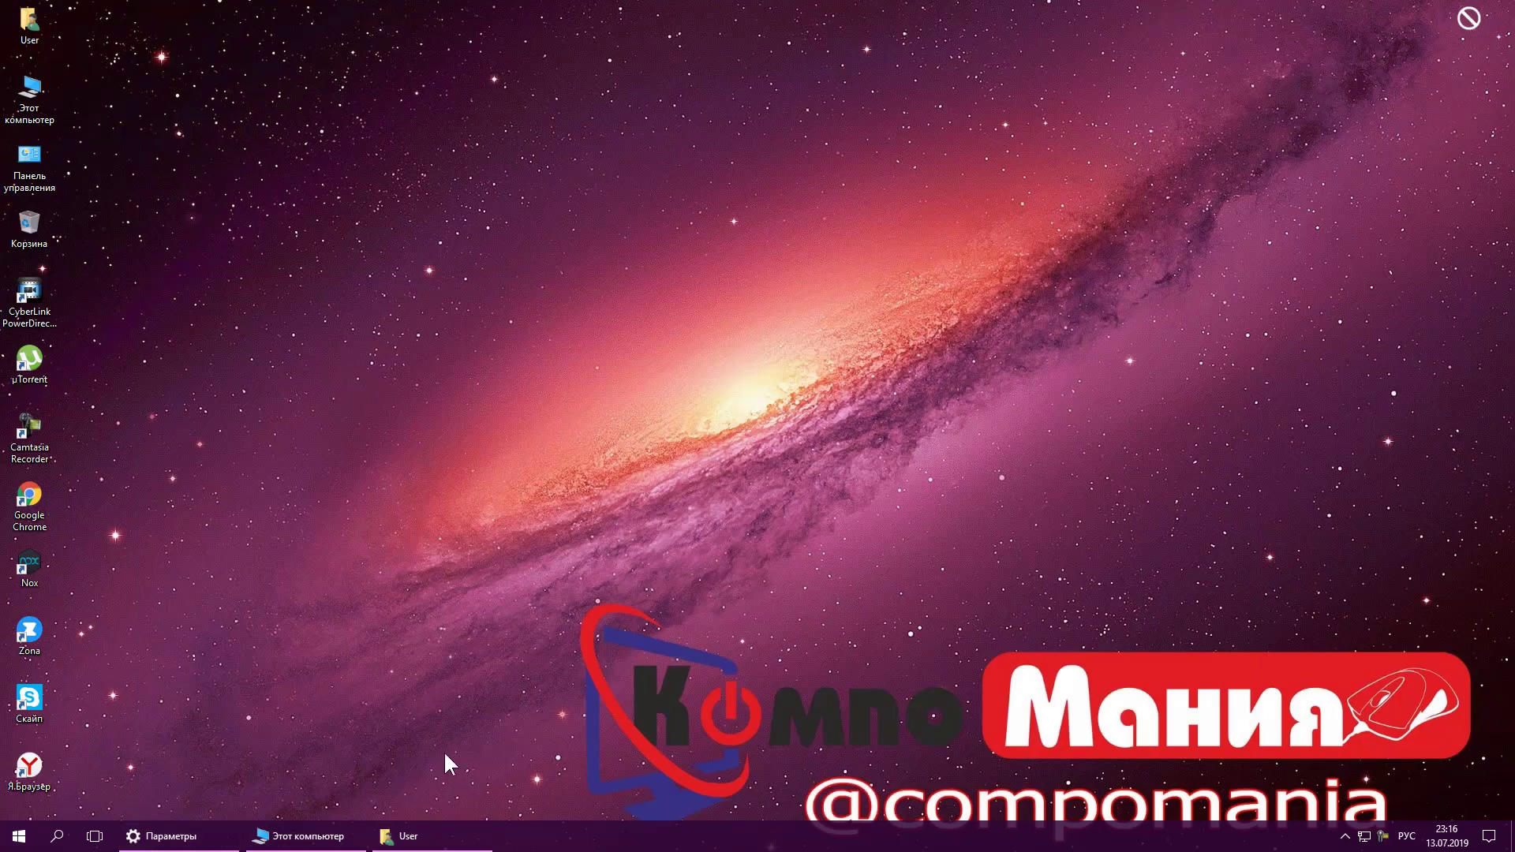
Restore the settings window and view the options for grouping taskbar buttons.
left_click(172, 838)
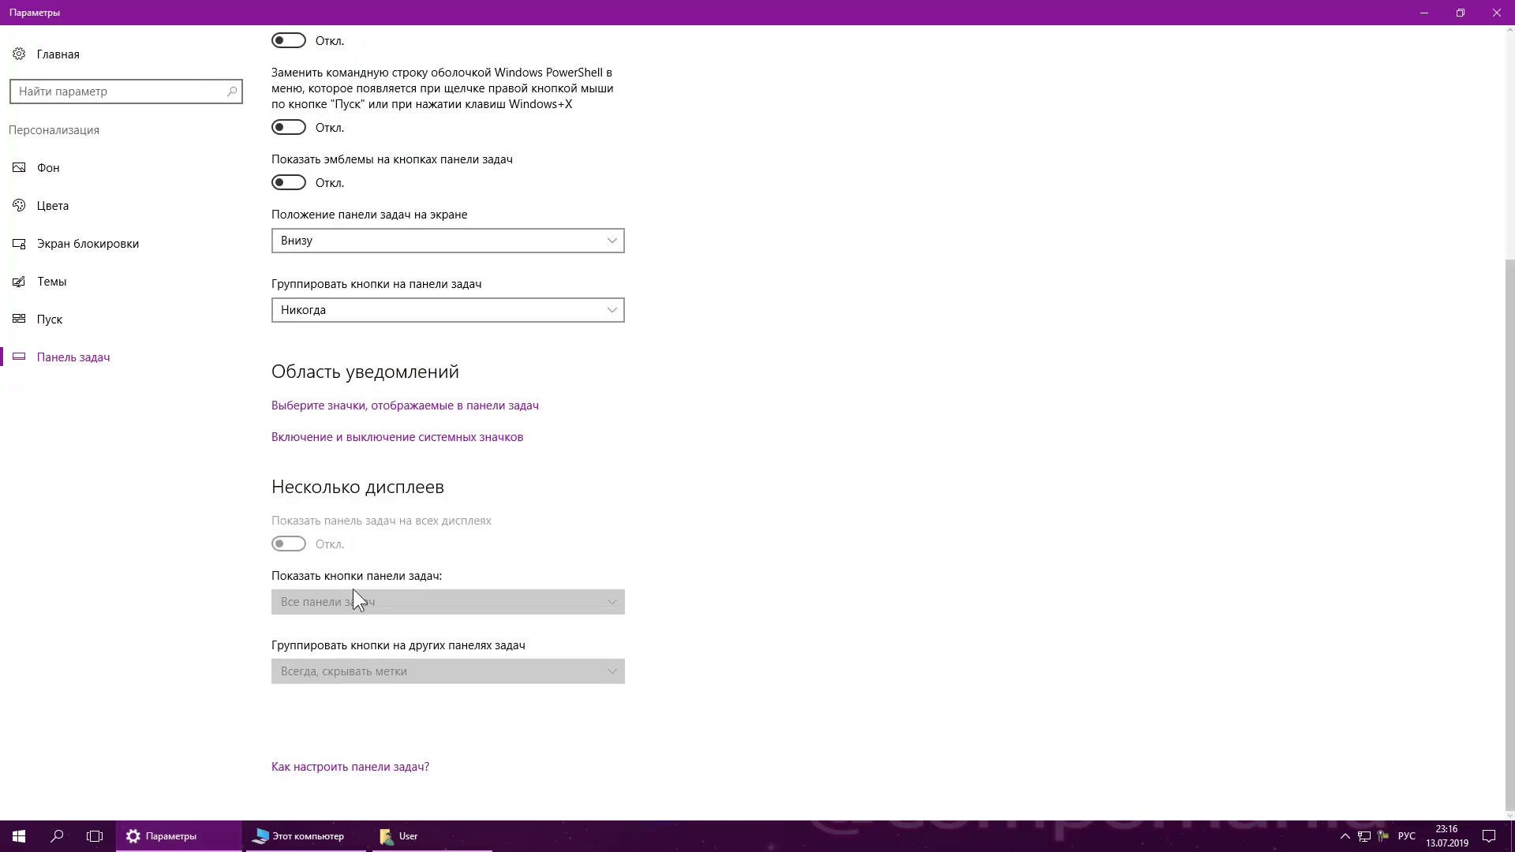
left_click(322, 307)
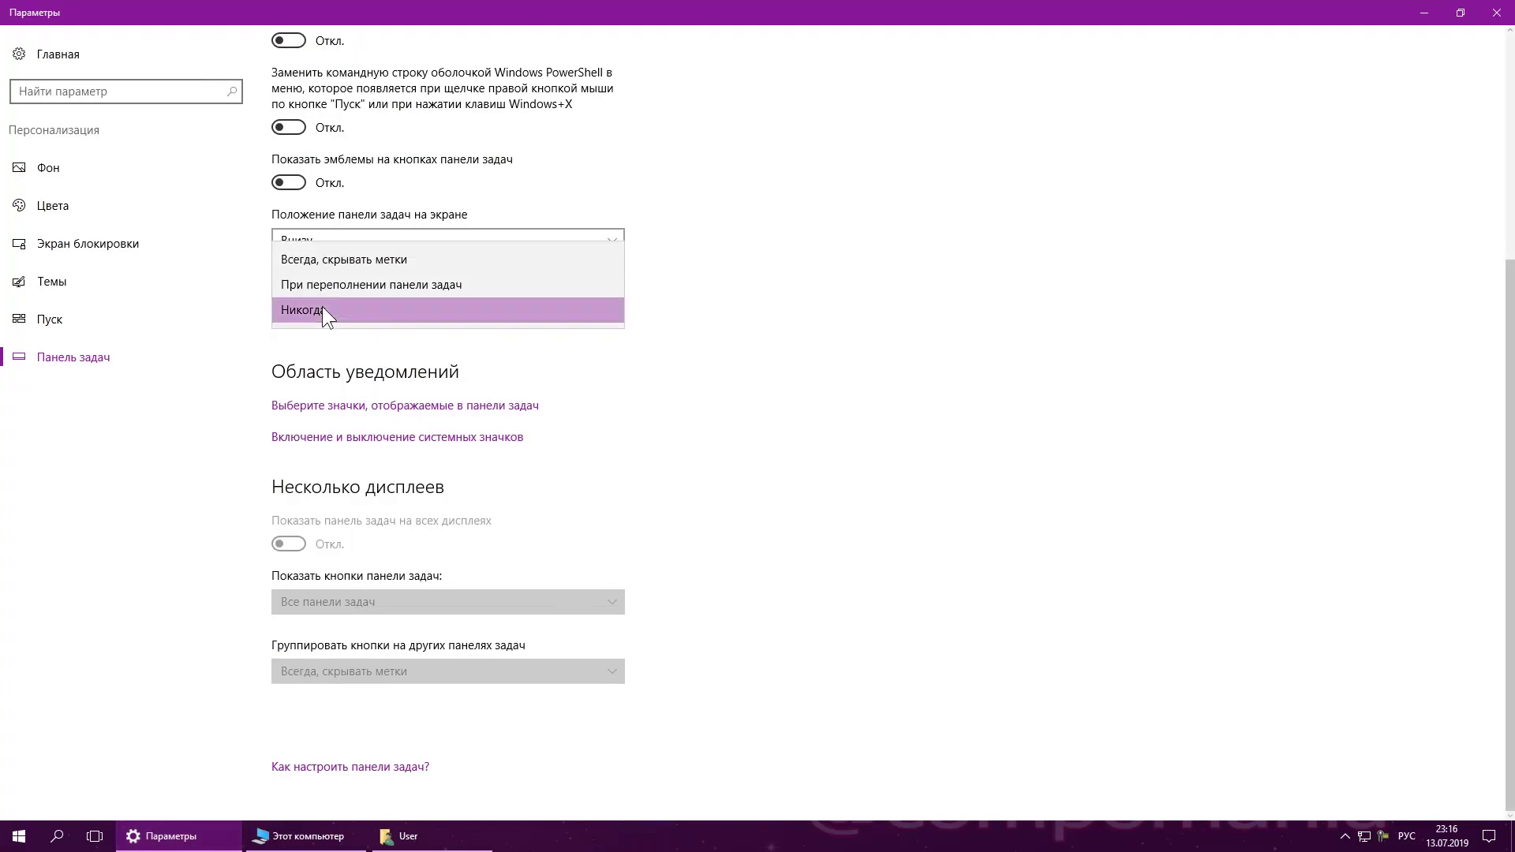
left_click(289, 335)
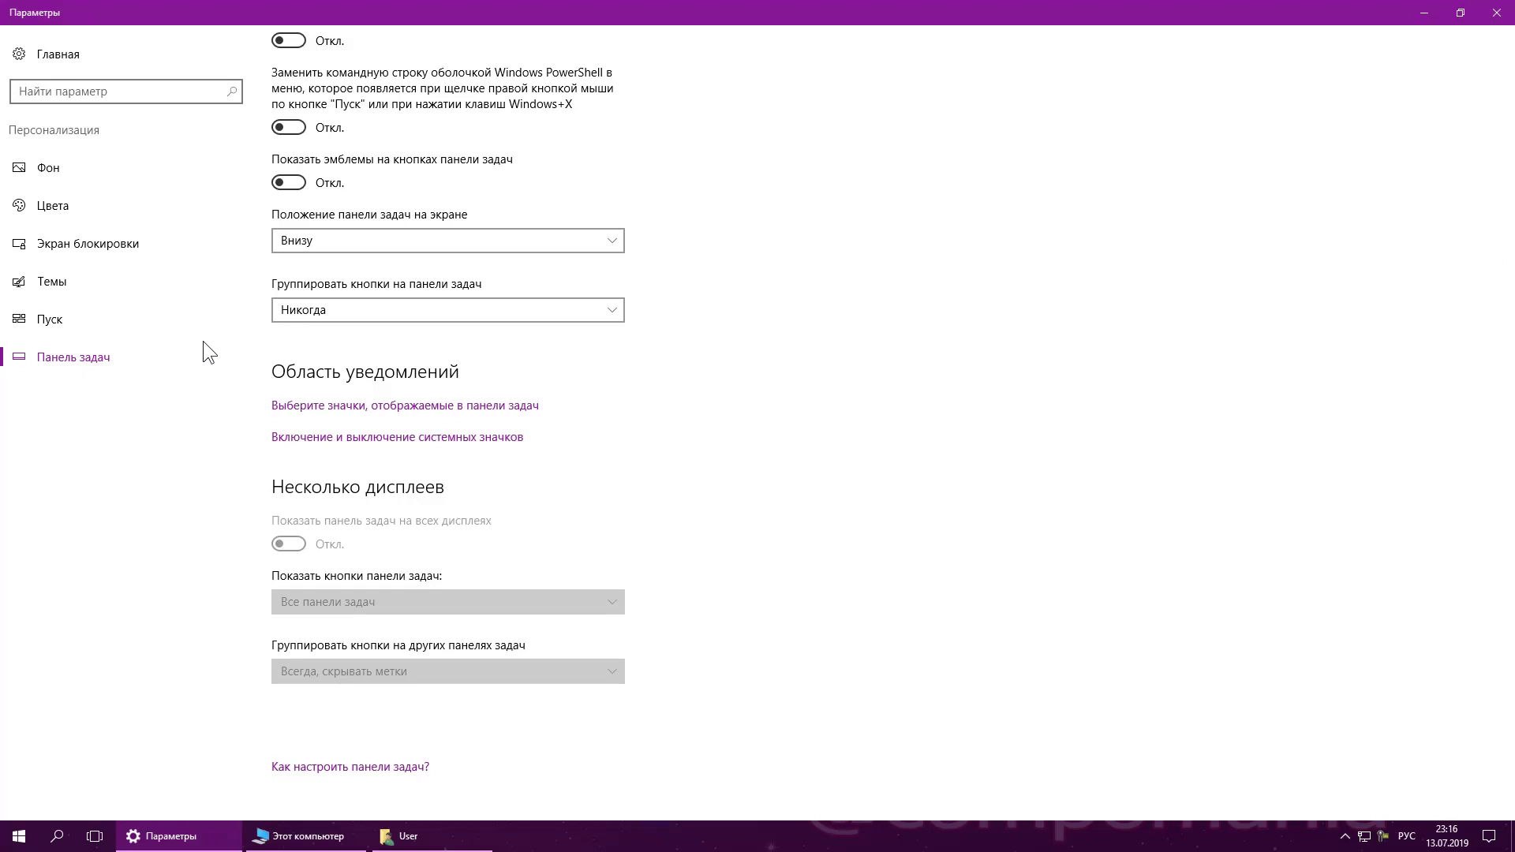
Set taskbar button grouping to Всегда, скрывать метки and check the grouped Explorer windows on the taskbar.
left_click(278, 310)
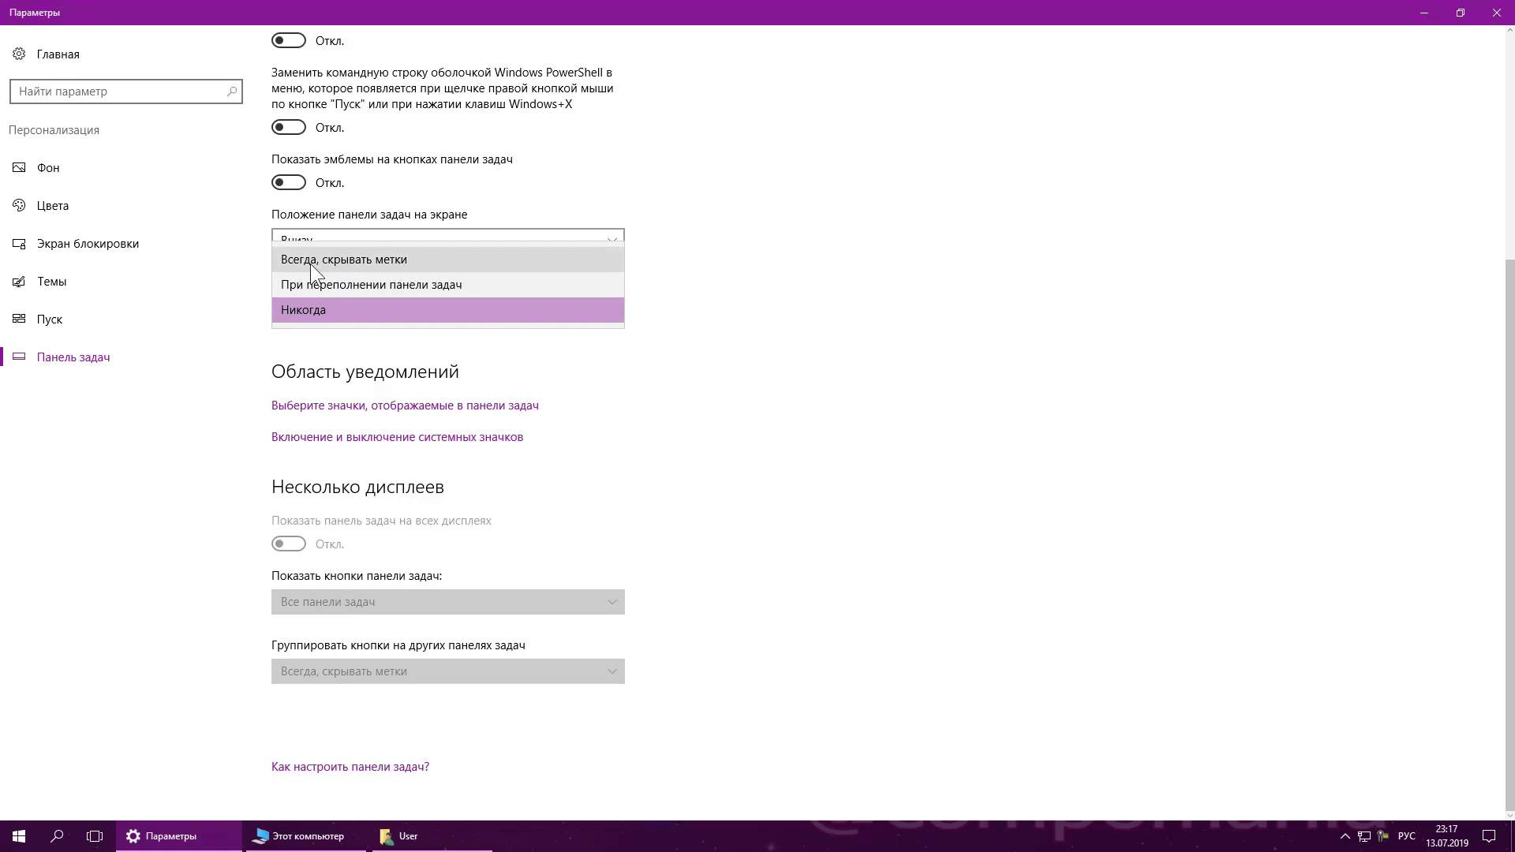
left_click(404, 262)
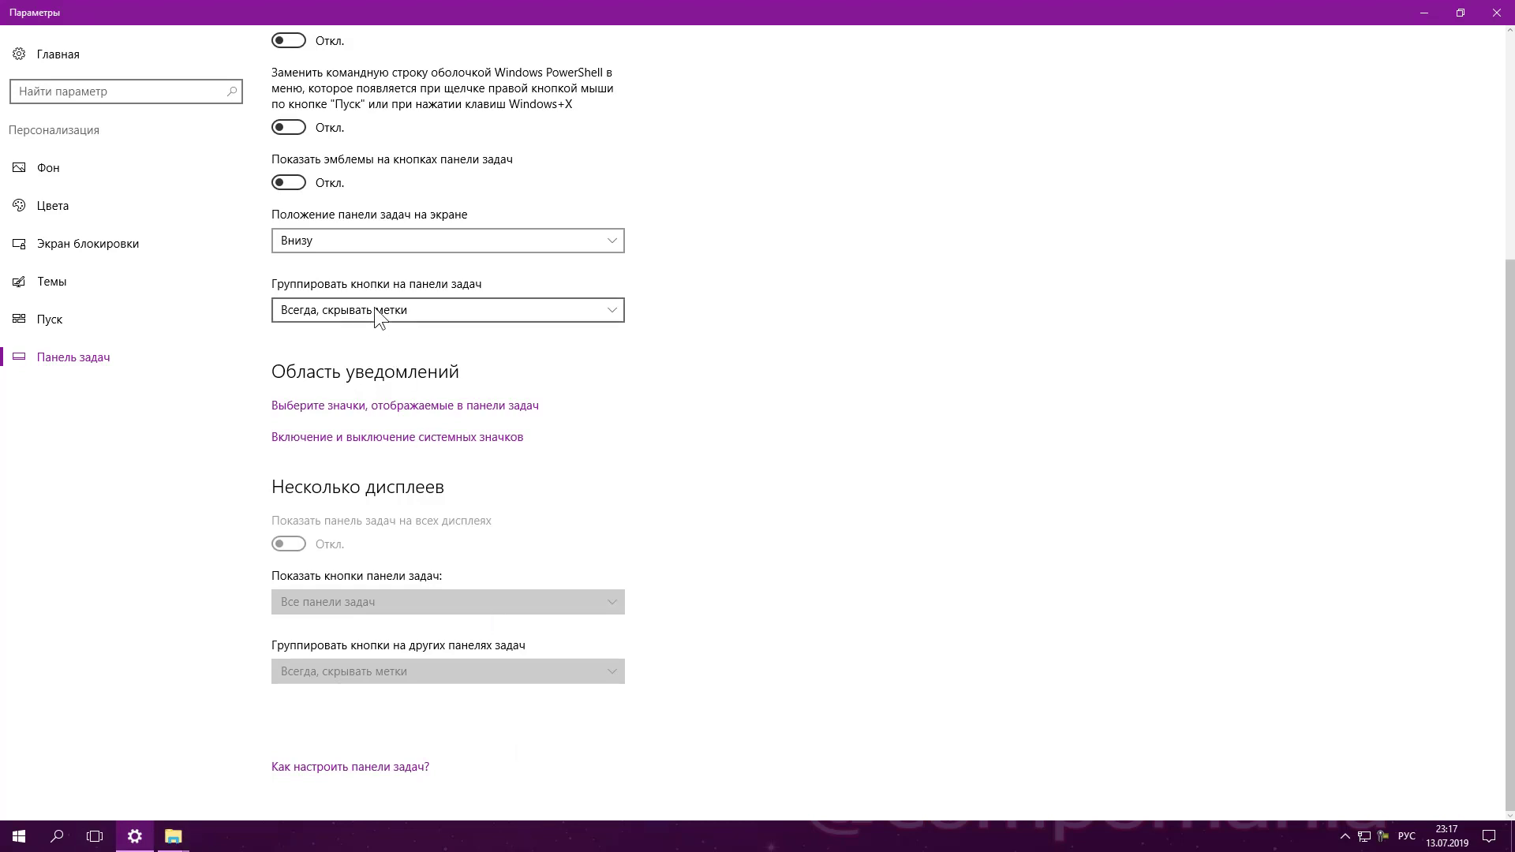
left_click(172, 838)
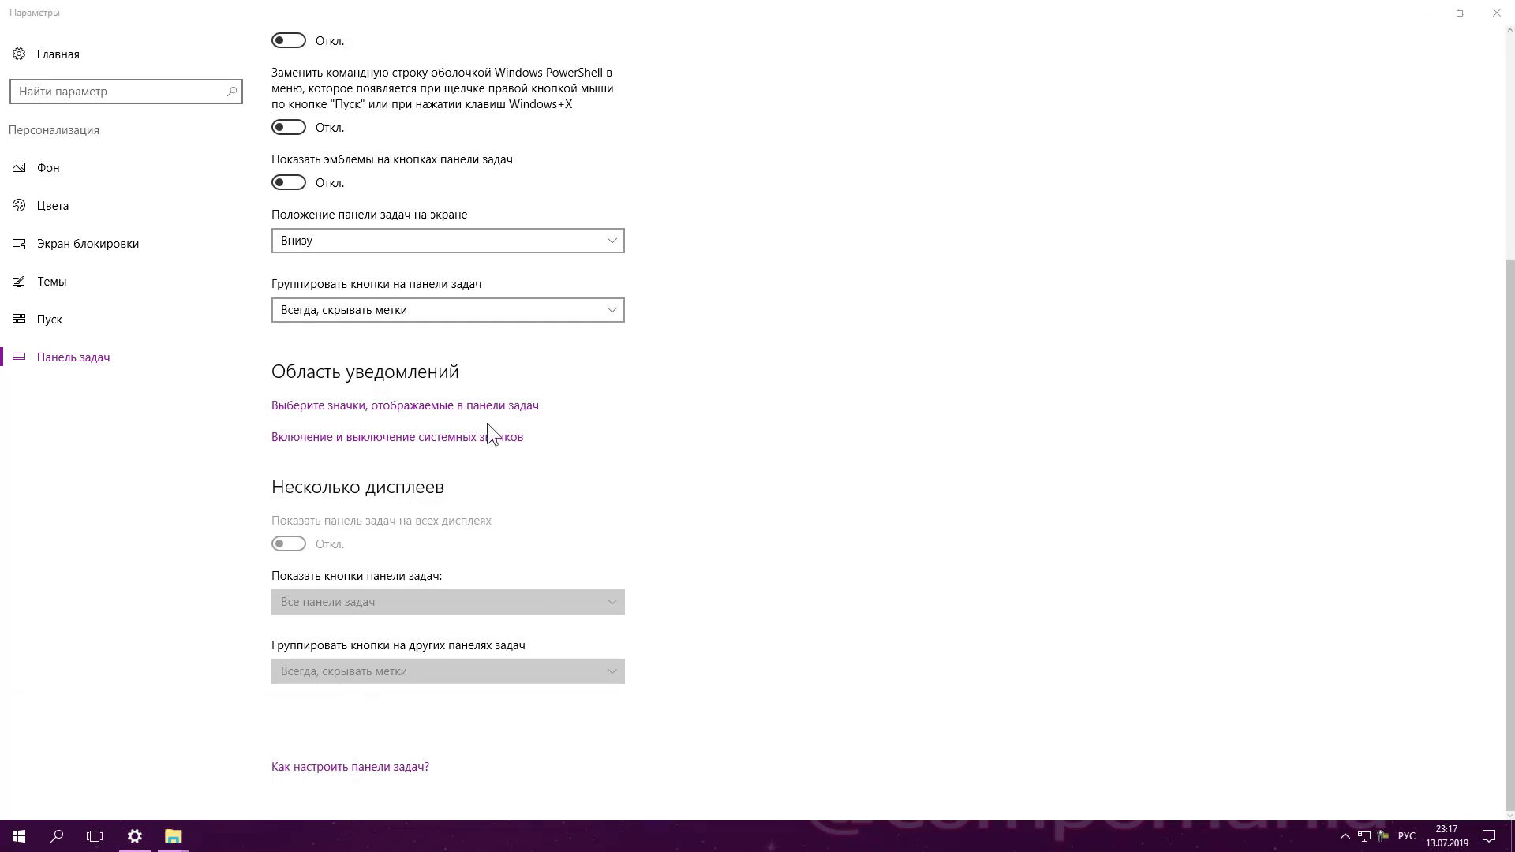
Try the taskbar button grouping option При переполнении панели задач, then return the grouping to Никогда.
left_click(402, 310)
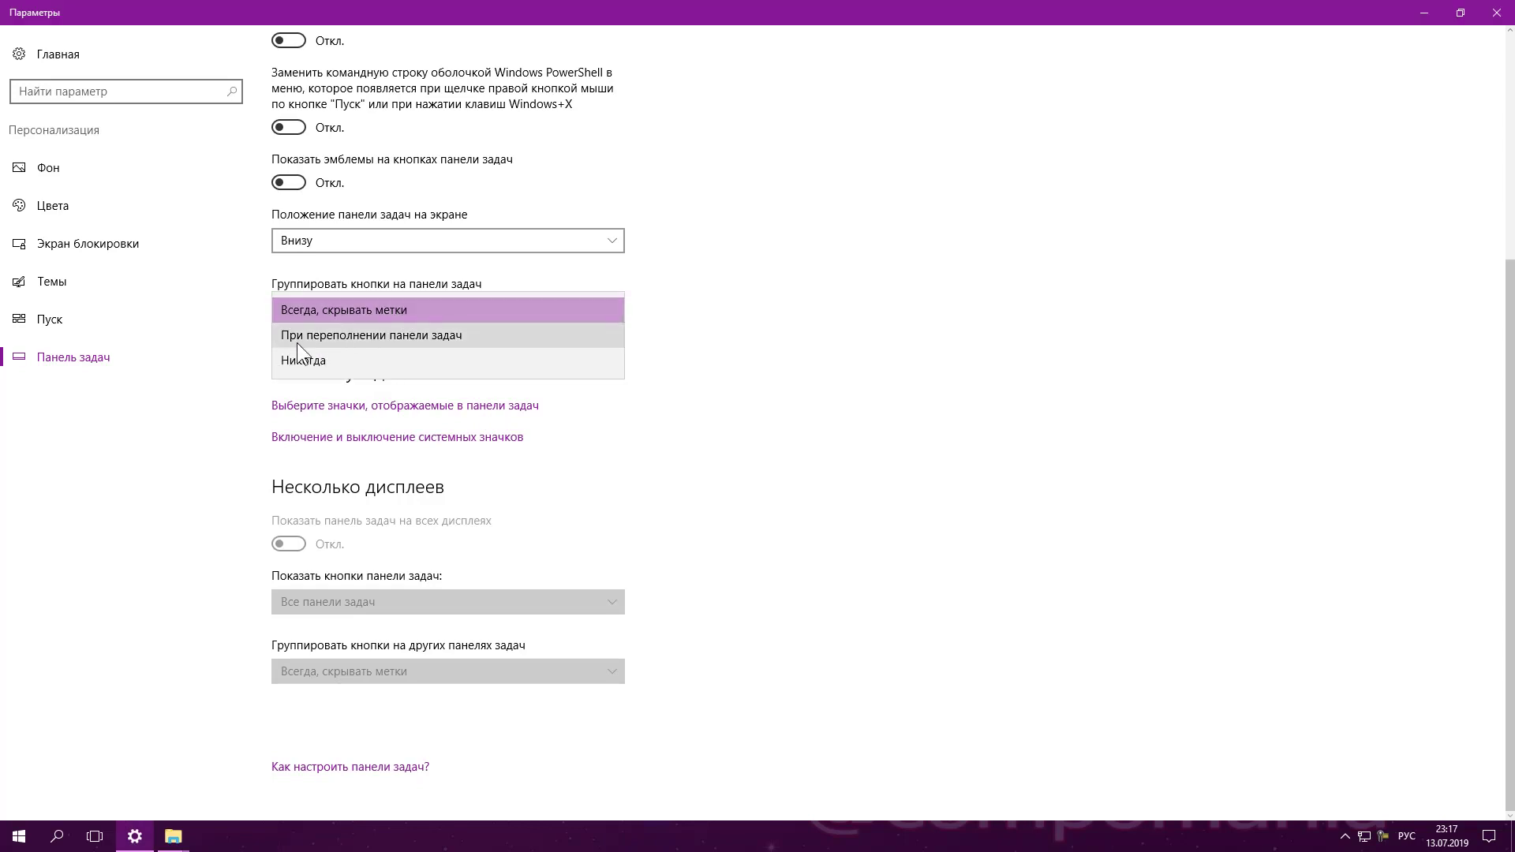
left_click(456, 334)
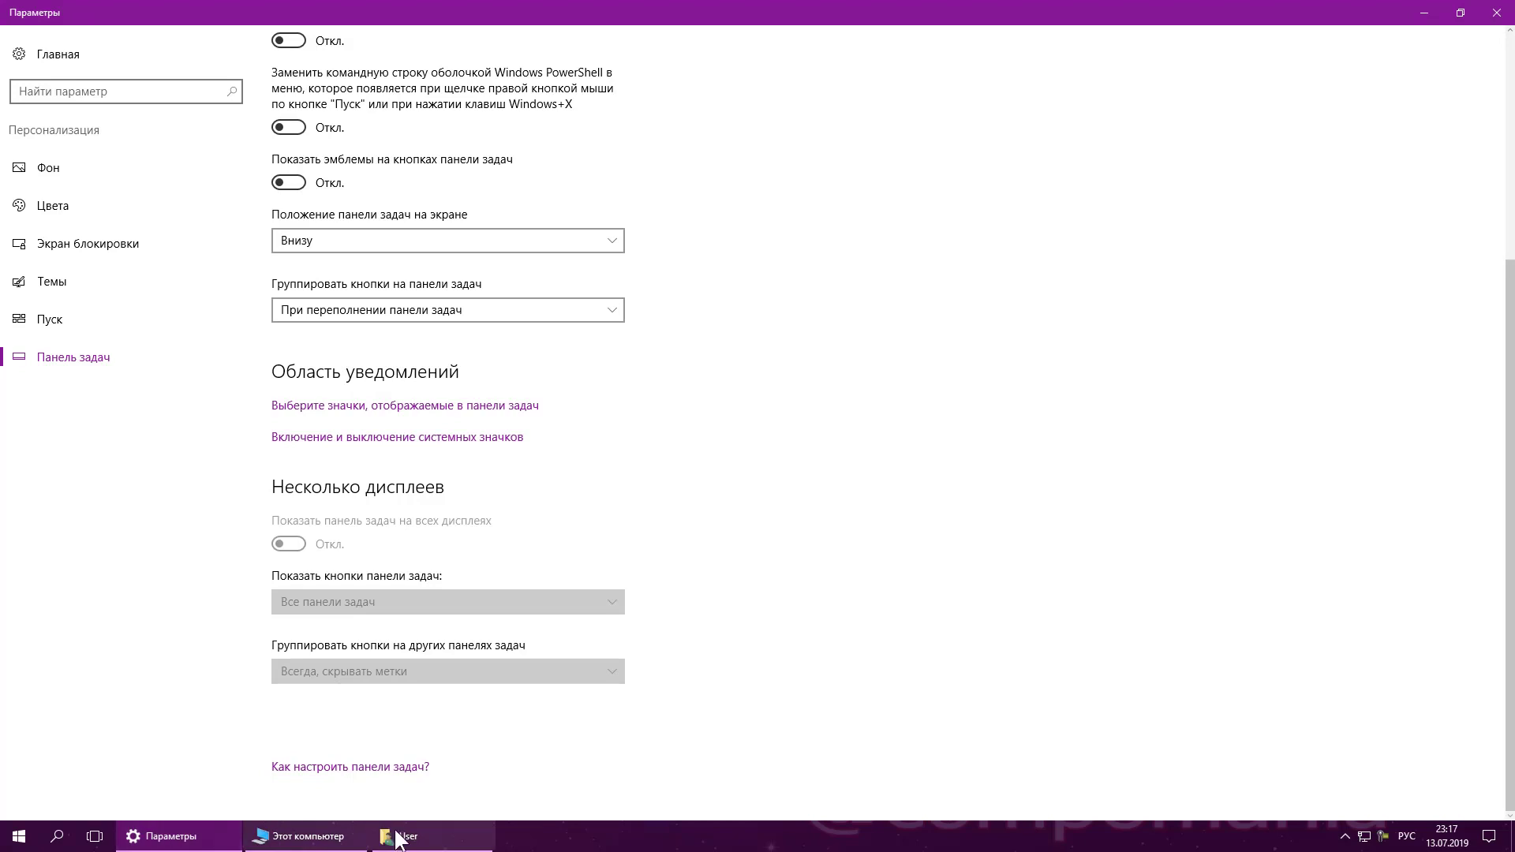
mouse_move(451, 846)
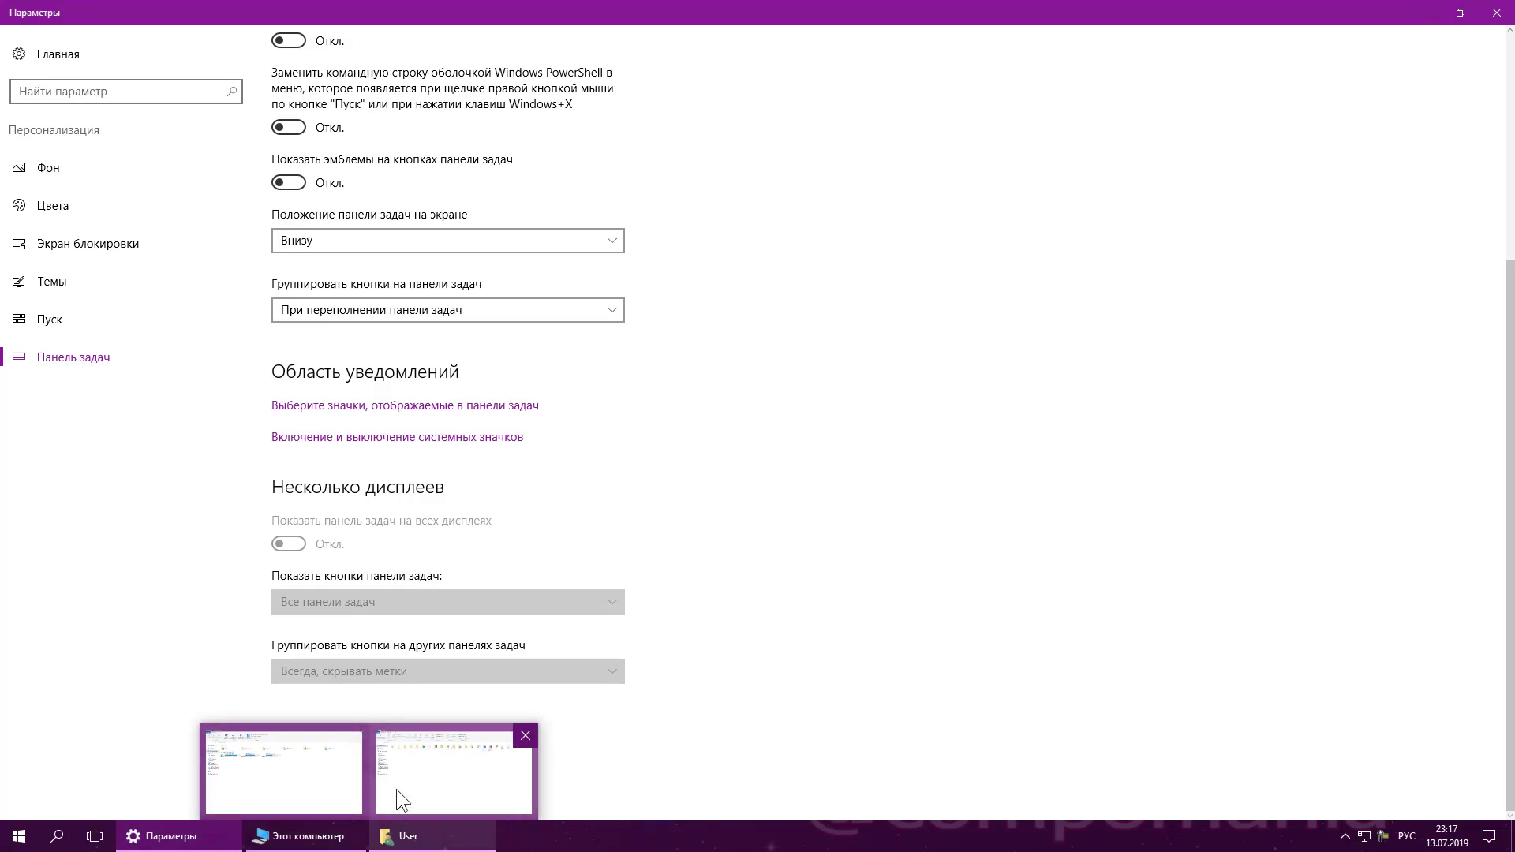
left_click(405, 305)
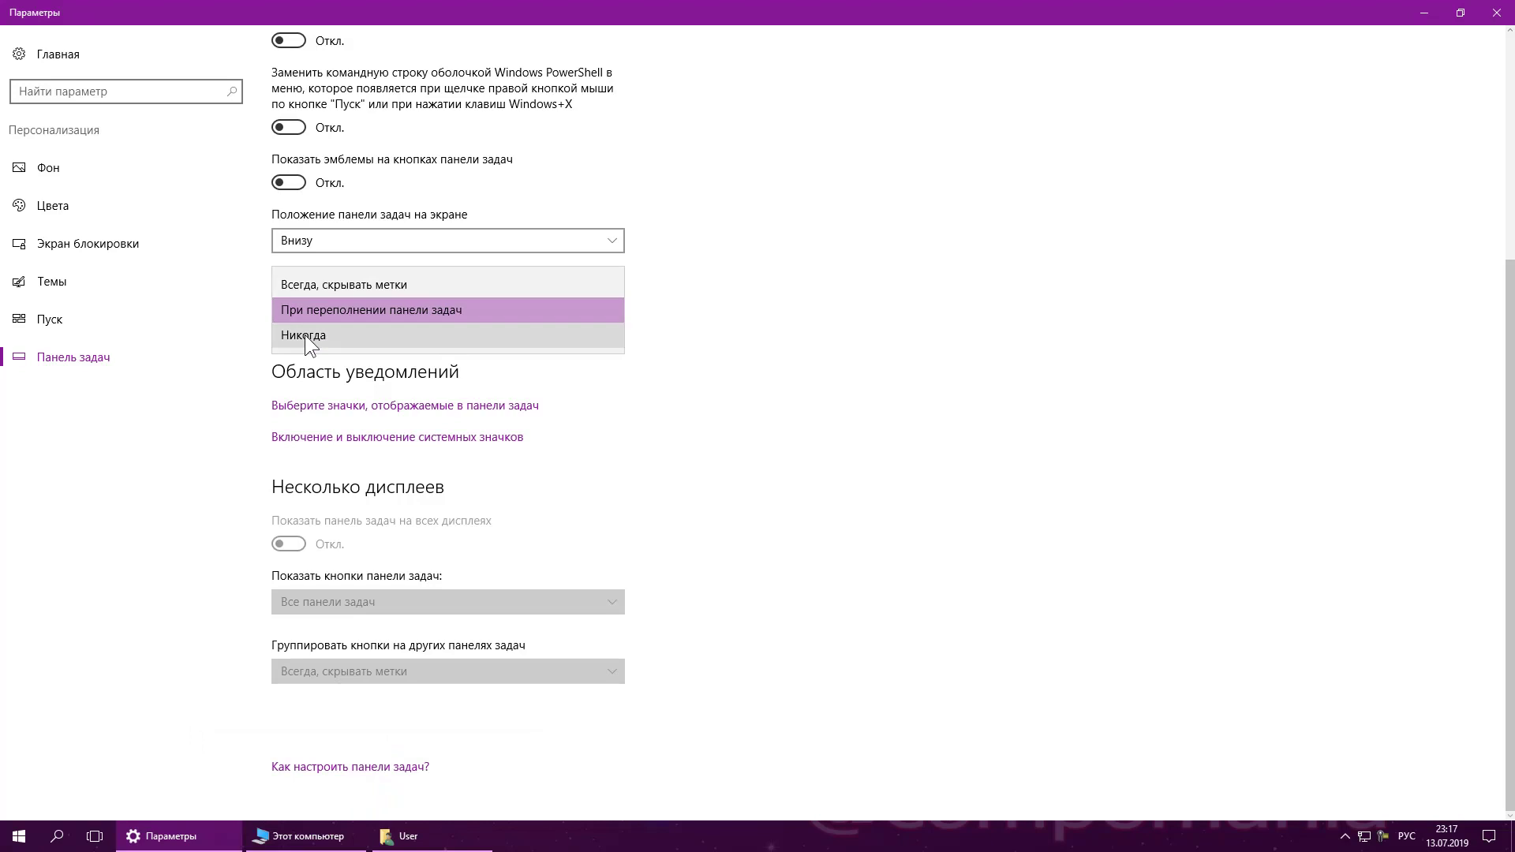
left_click(404, 336)
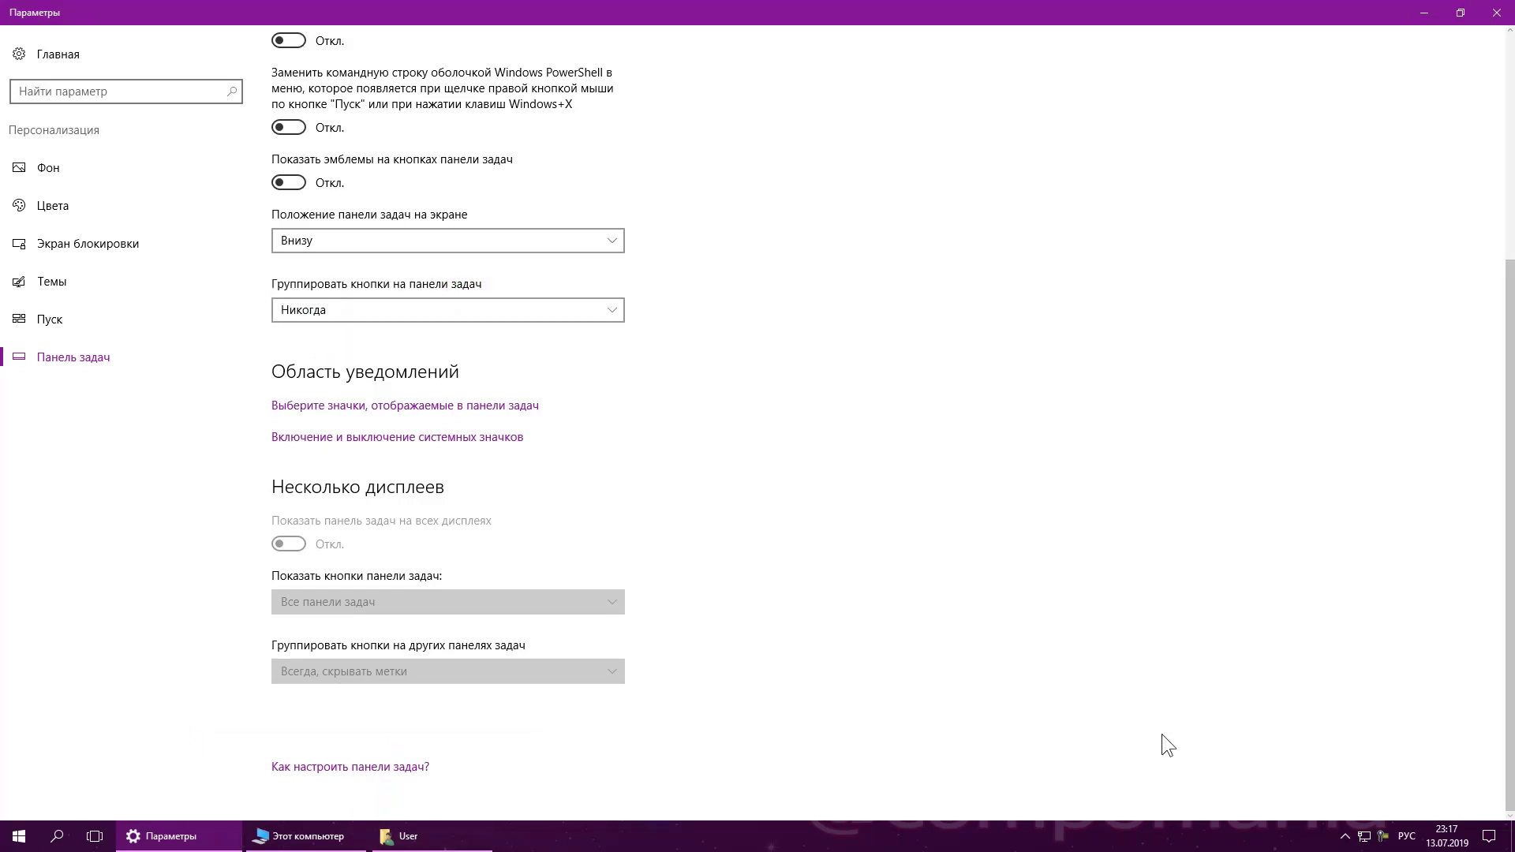